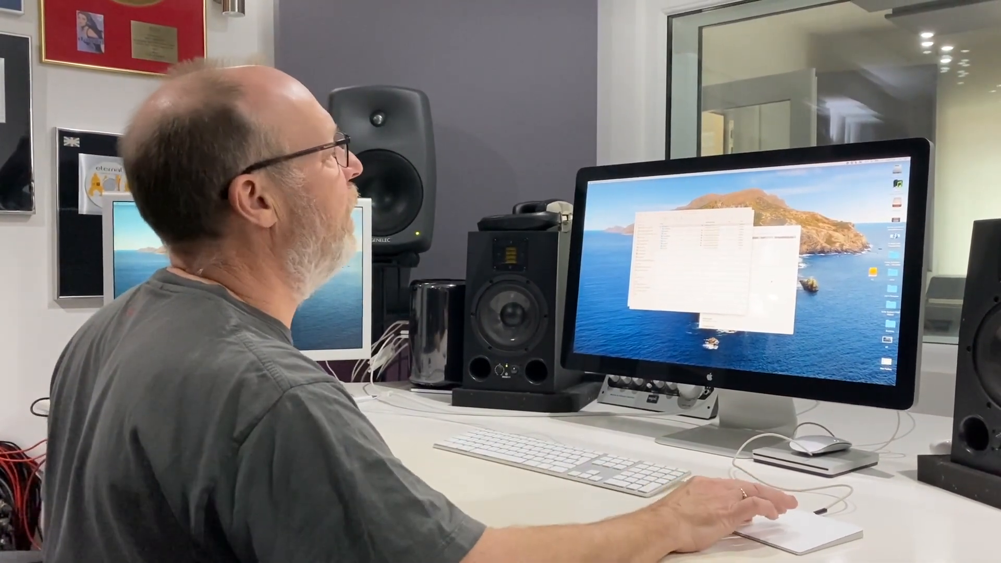
pyautogui.click(774, 276)
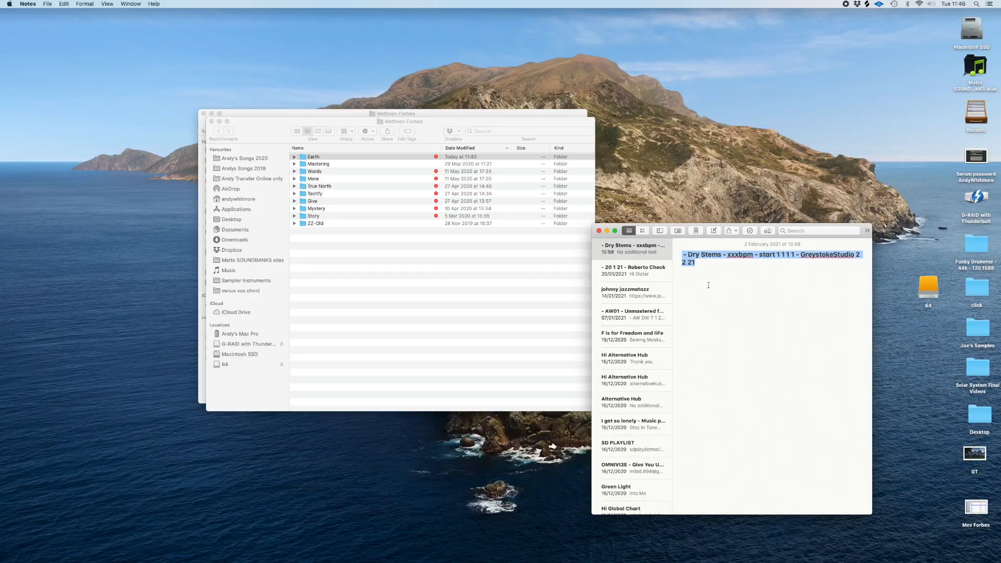
pyautogui.click(708, 285)
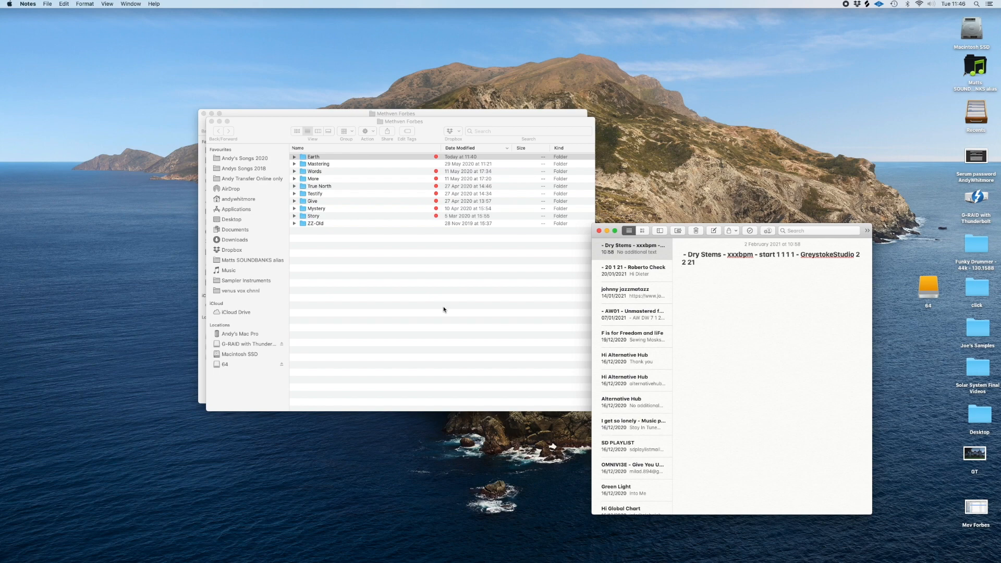
# Open the Earth folder and duplicate the project "Earth - 12 5 20 (AW15) Unmastered"
pyautogui.click(323, 157)
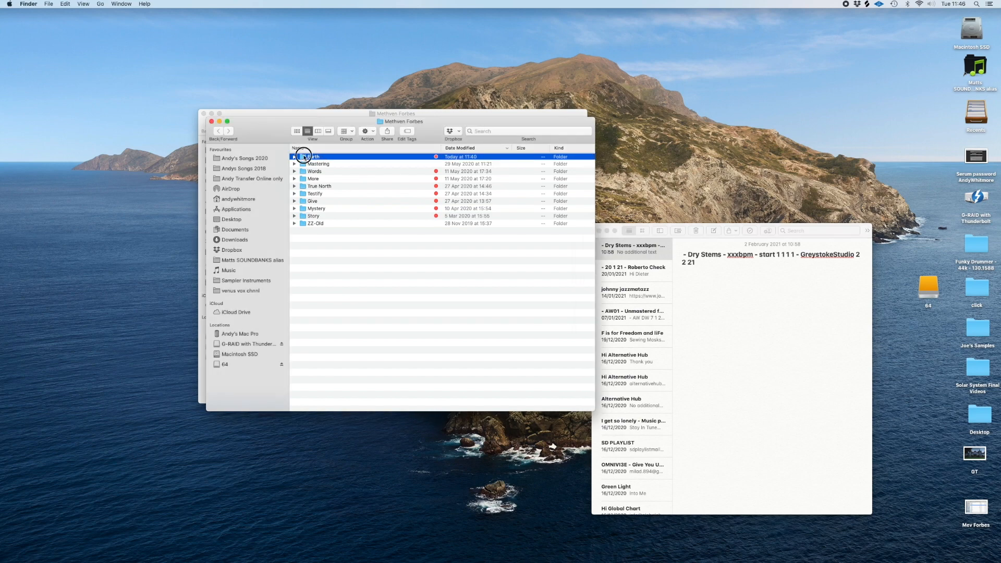
pyautogui.doubleClick(302, 158)
pyautogui.scroll(2, 346, 194)
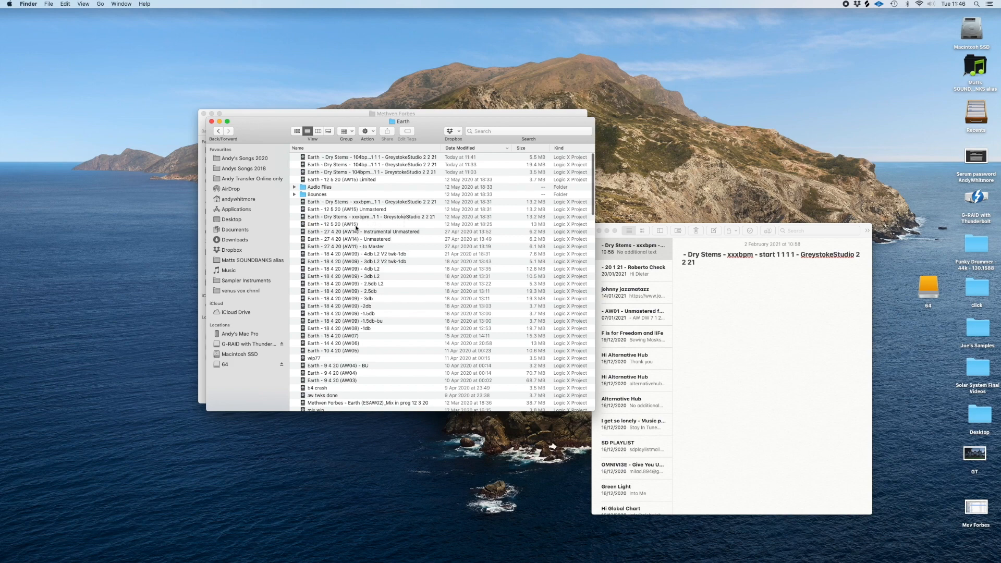
pyautogui.click(399, 210)
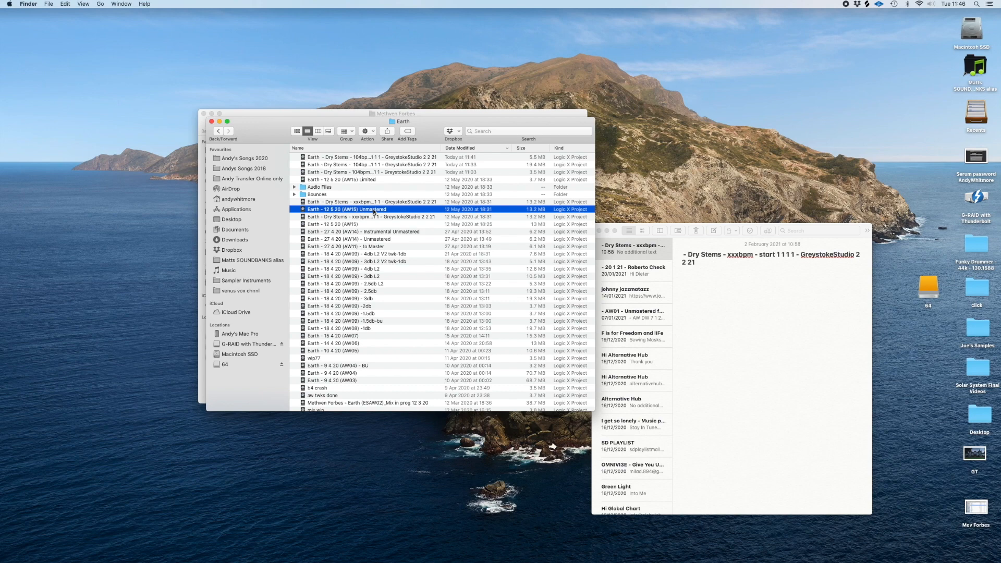
pyautogui.press('super+d')
# Copy the whole naming template beginning "- Dry Stems - xxxbpm" from the open note
pyautogui.click(708, 278)
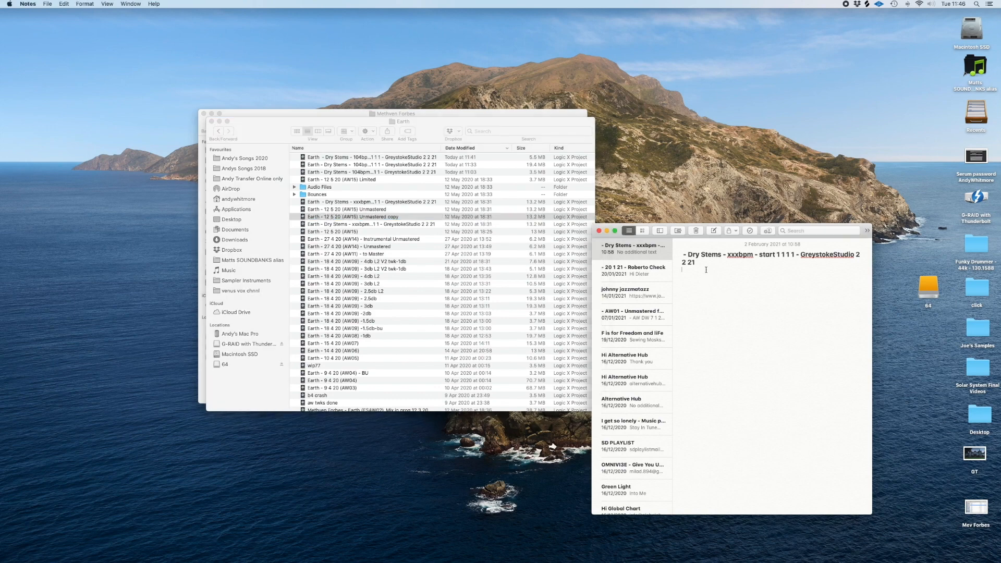
pyautogui.press('super+a')
pyautogui.press('super+c')
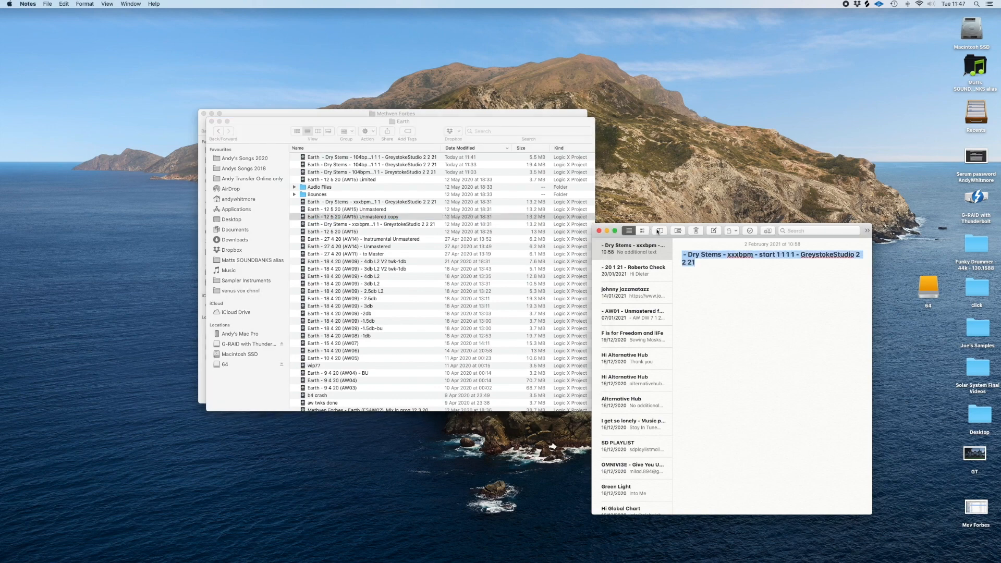
# Rename the duplicated project as "Earth - Dry Stems - 104bpm - start 1 1 1 1 - GreystokeStudio 2 2 21", using the copied template
pyautogui.click(363, 210)
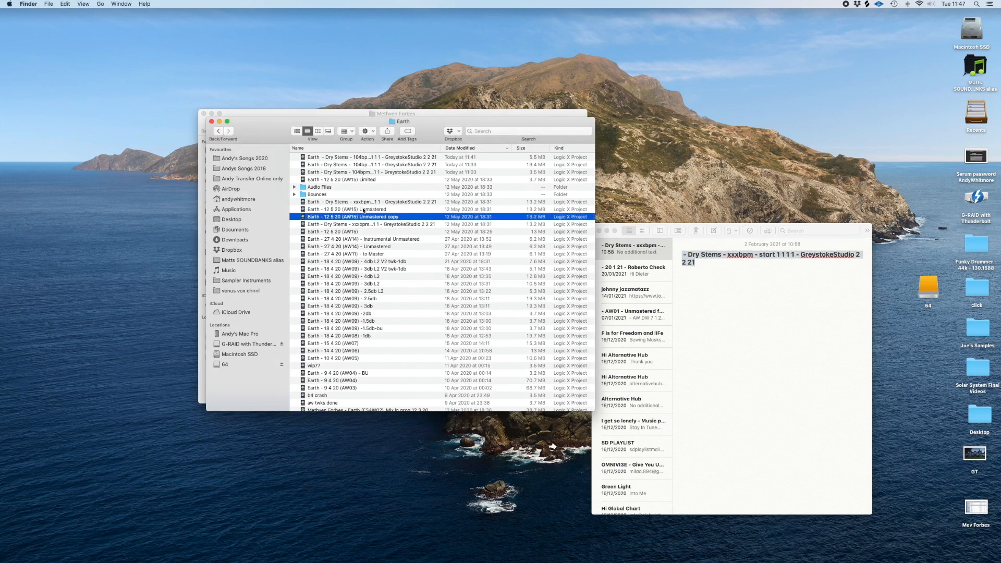
pyautogui.click(364, 211)
pyautogui.press('Down')
pyautogui.press('Return')
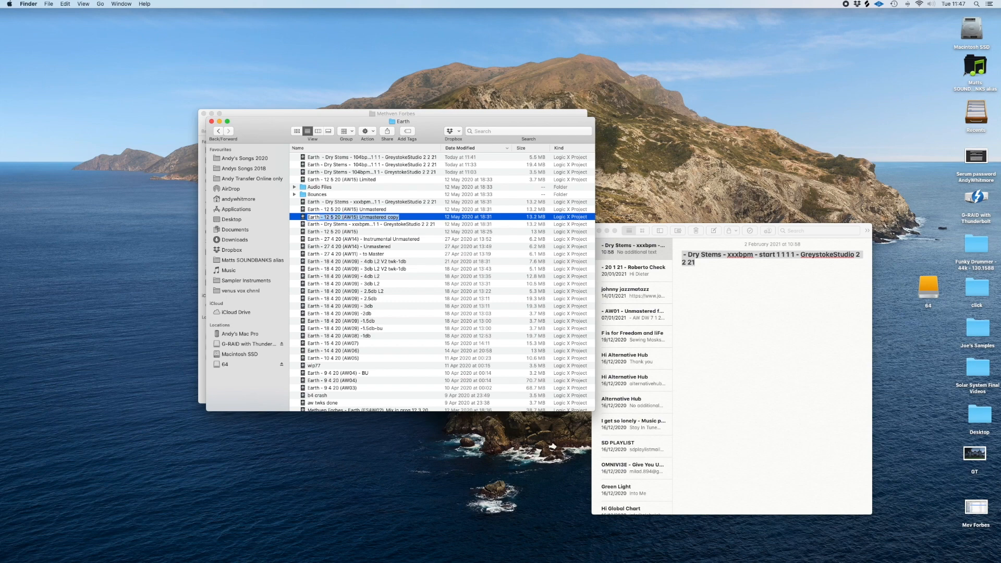
pyautogui.write('Earth')
pyautogui.press('super+v')
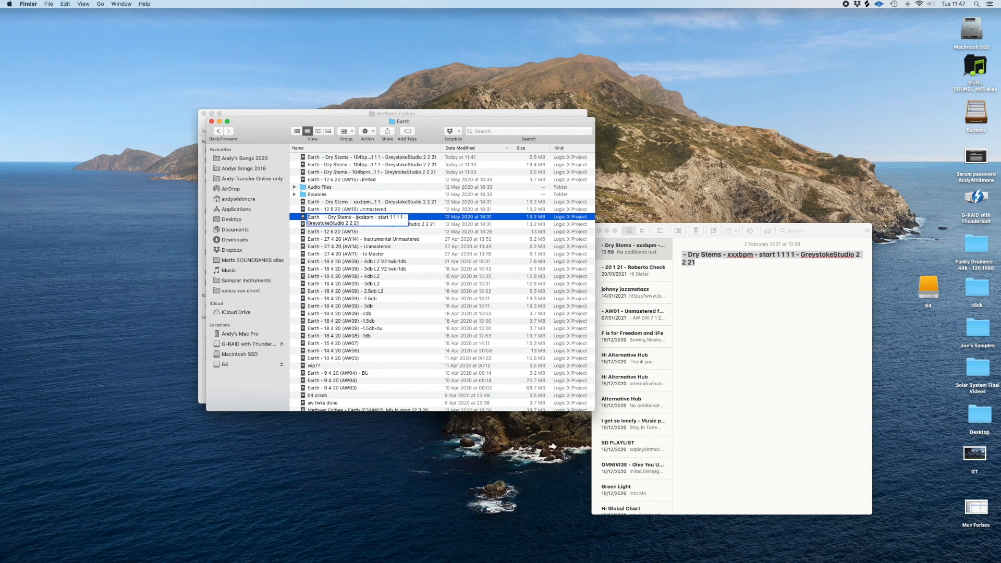
pyautogui.moveTo(357, 217); pyautogui.dragTo(364, 217)
pyautogui.write('104')
pyautogui.press('Return')
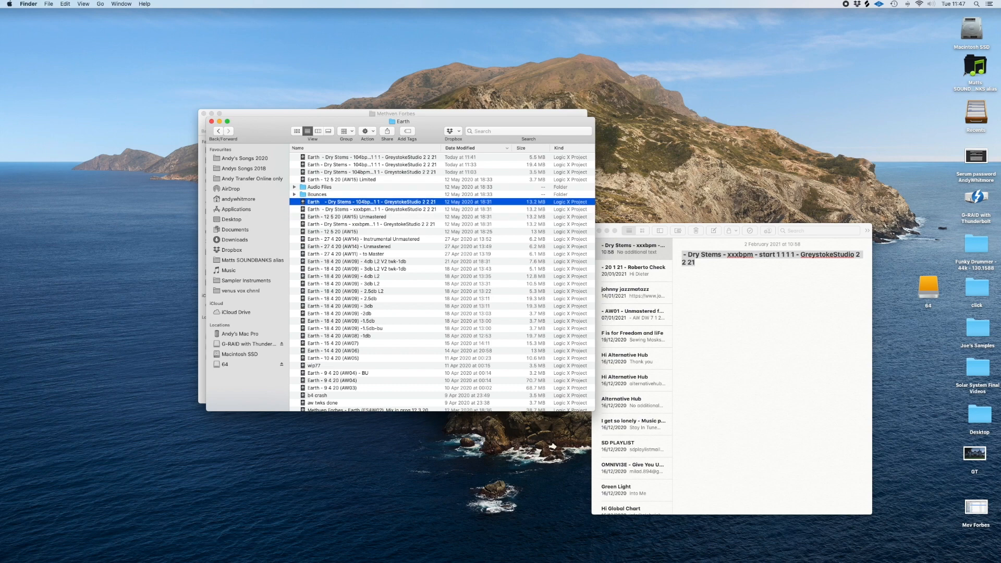
pyautogui.click(353, 205)
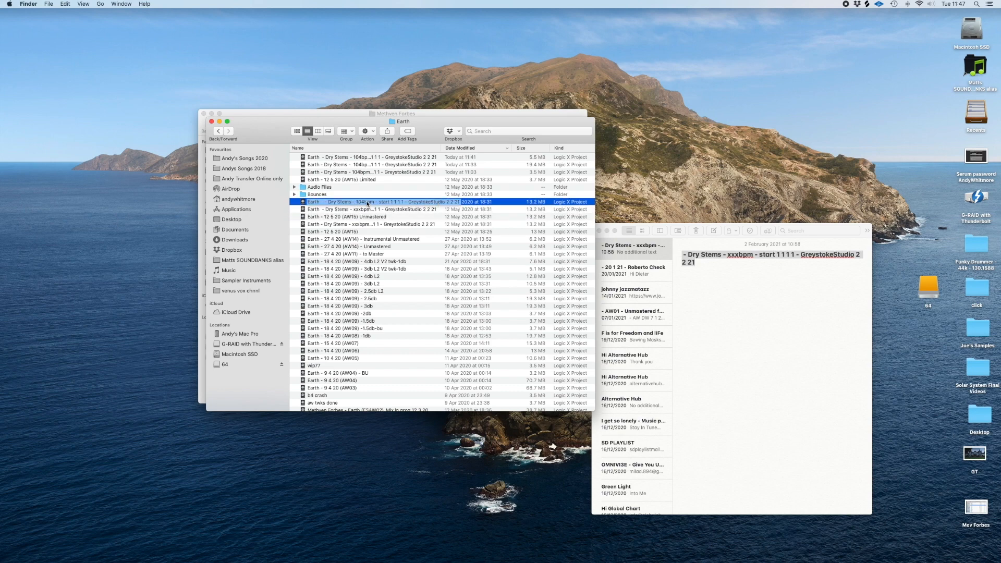
pyautogui.press('Return')
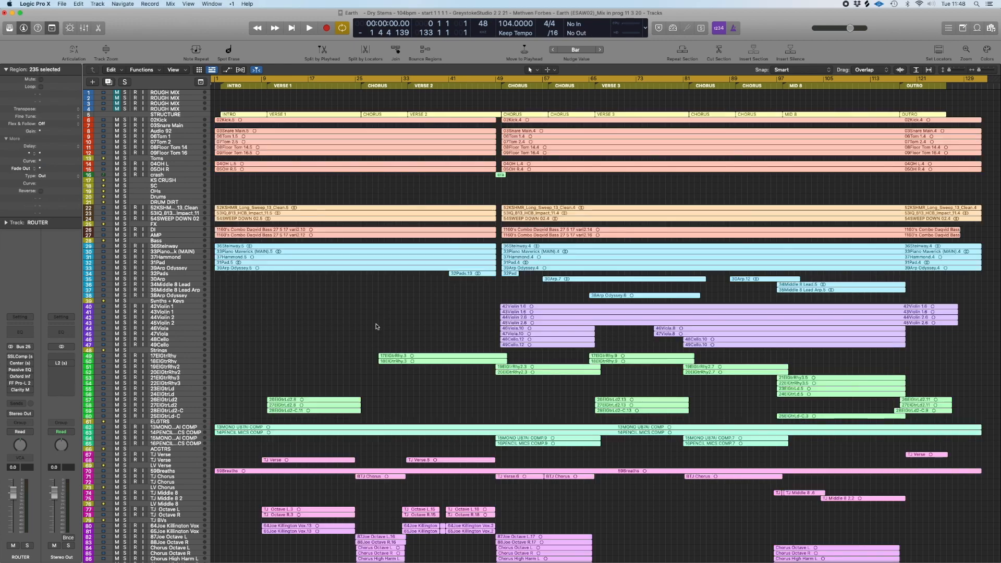
# Customize the control bar's LCD to include Key Signature / Project End
pyautogui.press('super+Left')
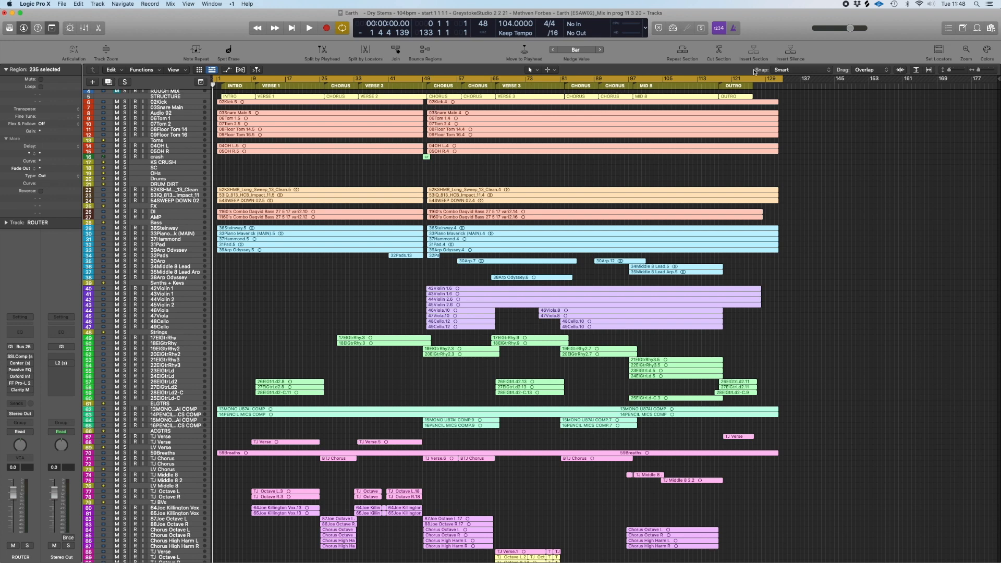
pyautogui.hscroll(-1, 227, 94)
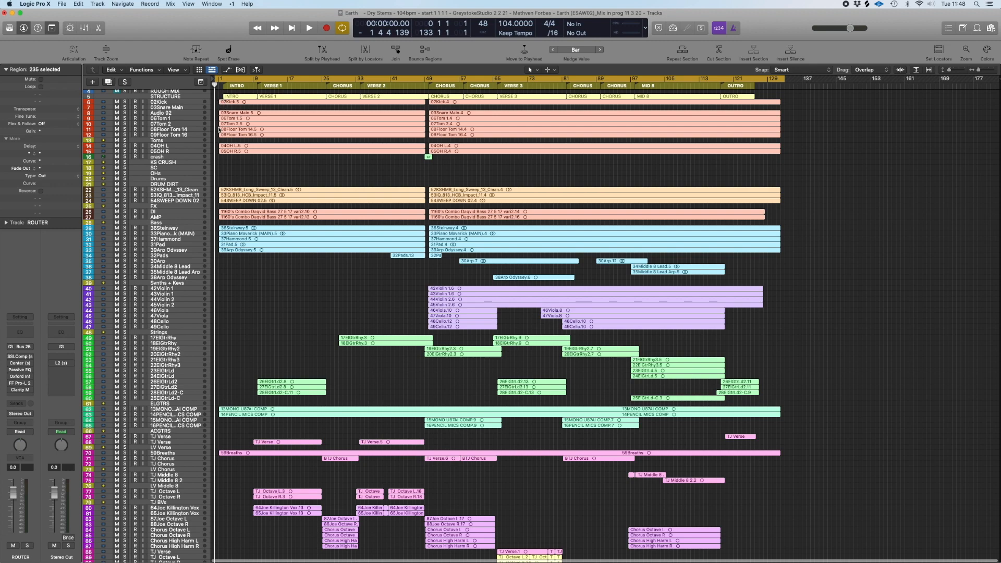
pyautogui.moveTo(754, 177); pyautogui.dragTo(801, 91)
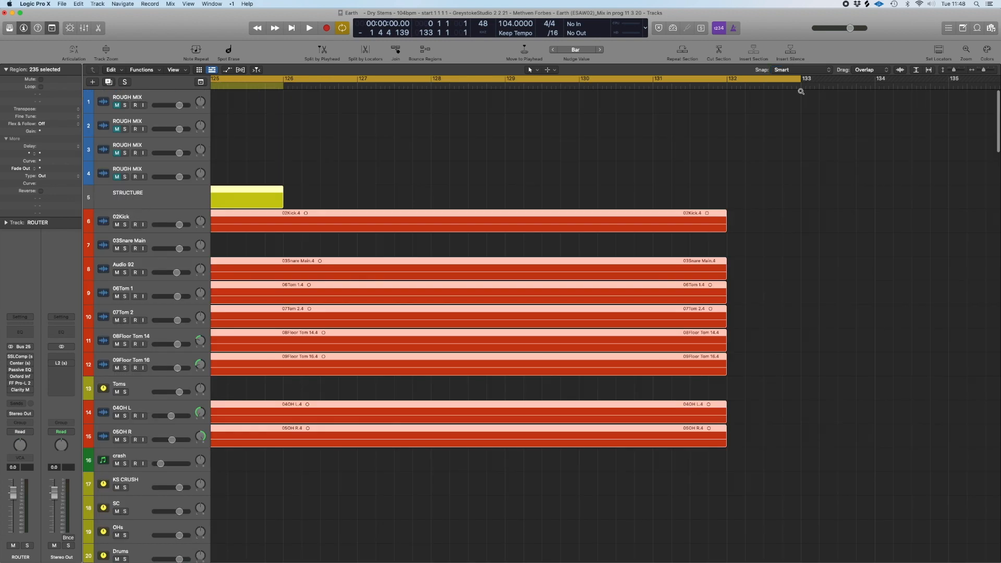
pyautogui.click(751, 267)
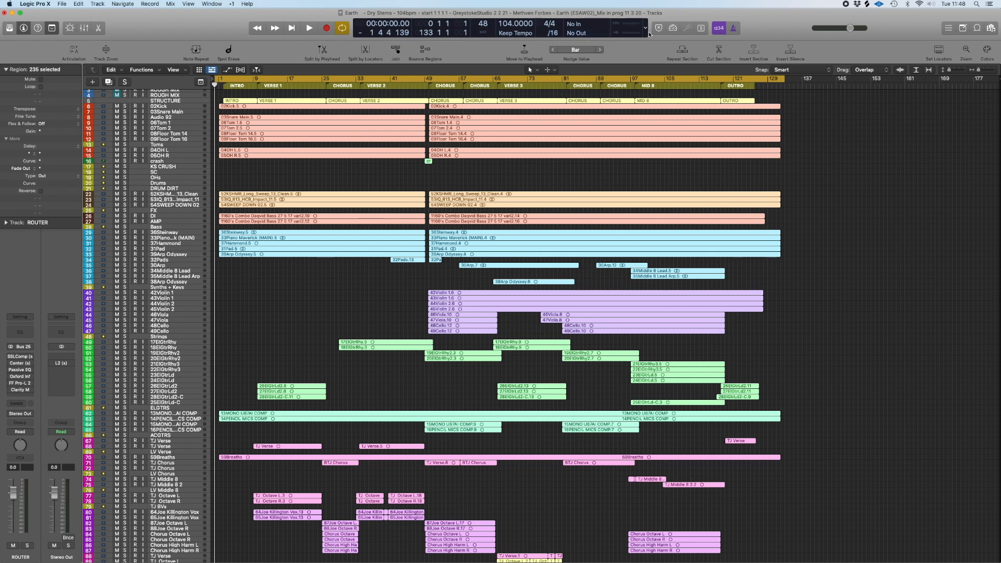
pyautogui.click(646, 28)
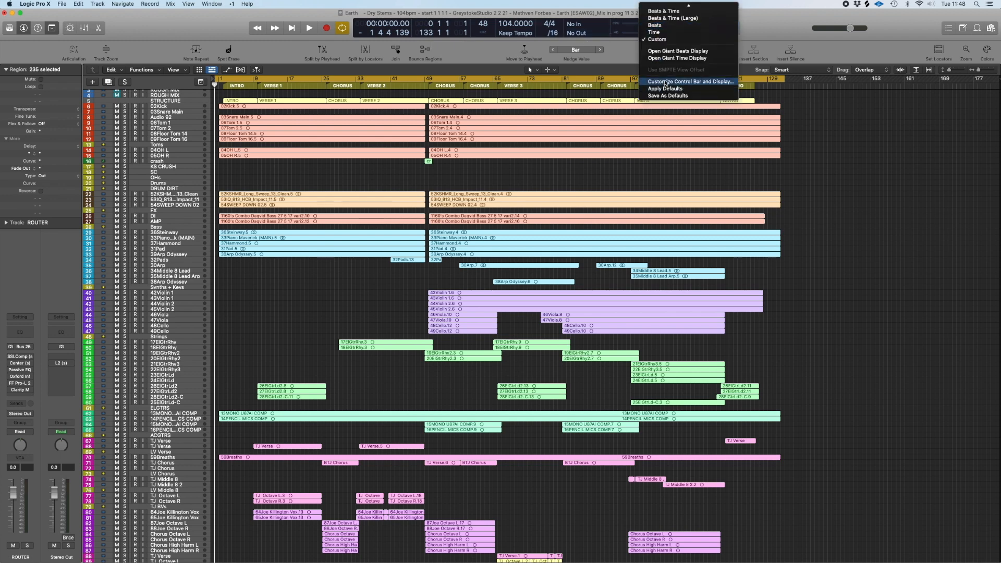
pyautogui.click(666, 83)
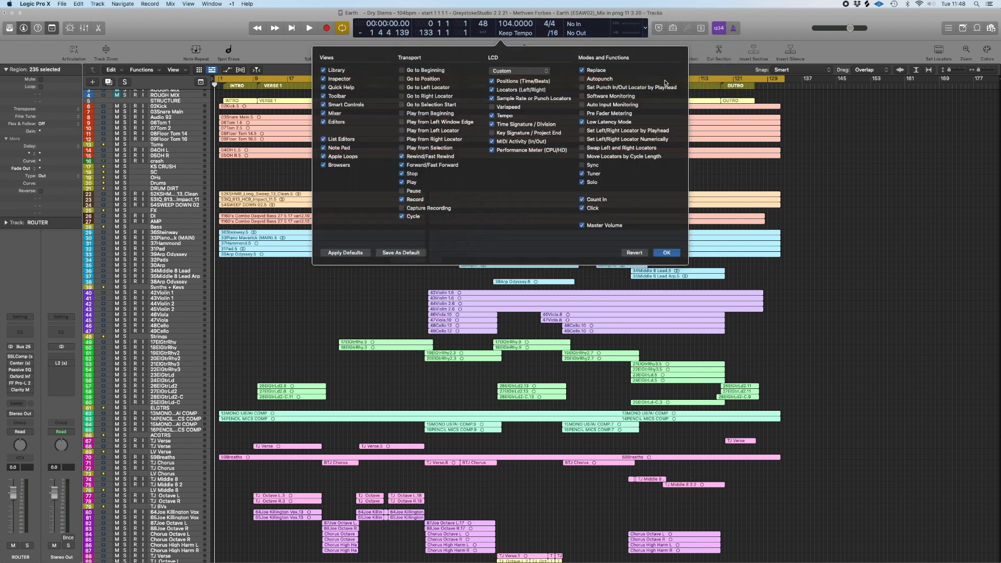
pyautogui.click(492, 133)
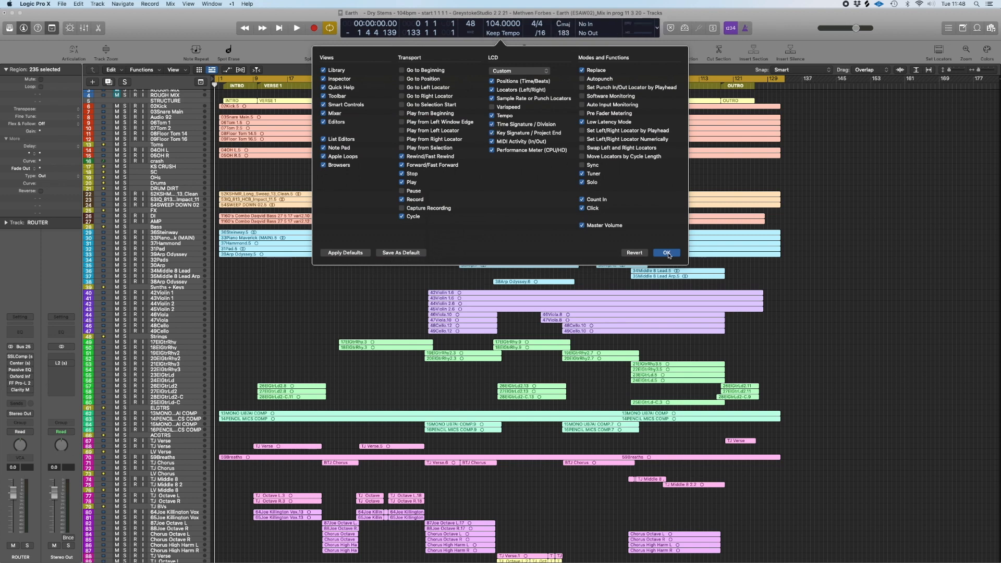
pyautogui.click(667, 253)
# Set the project end to bar 134
pyautogui.doubleClick(563, 33)
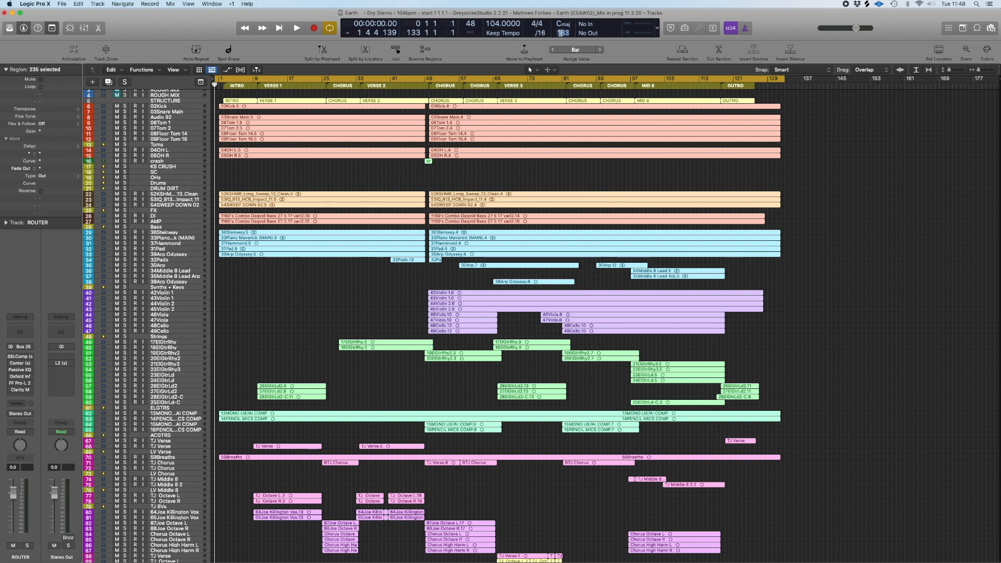
pyautogui.write('134')
pyautogui.press('Return')
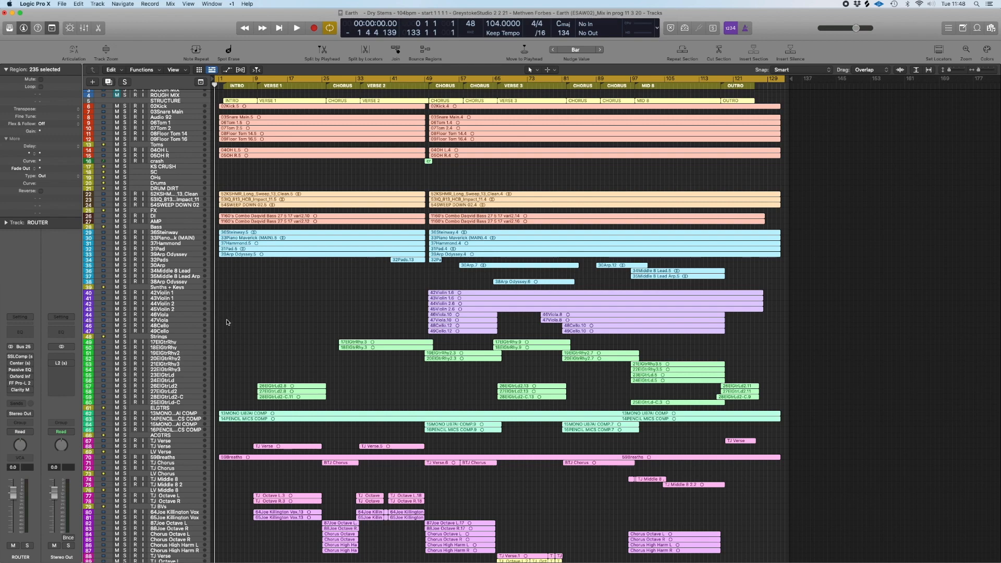
# Hide the rough mix and bus tracks marked for hiding in the arrangement
pyautogui.scroll(-10, 227, 322)
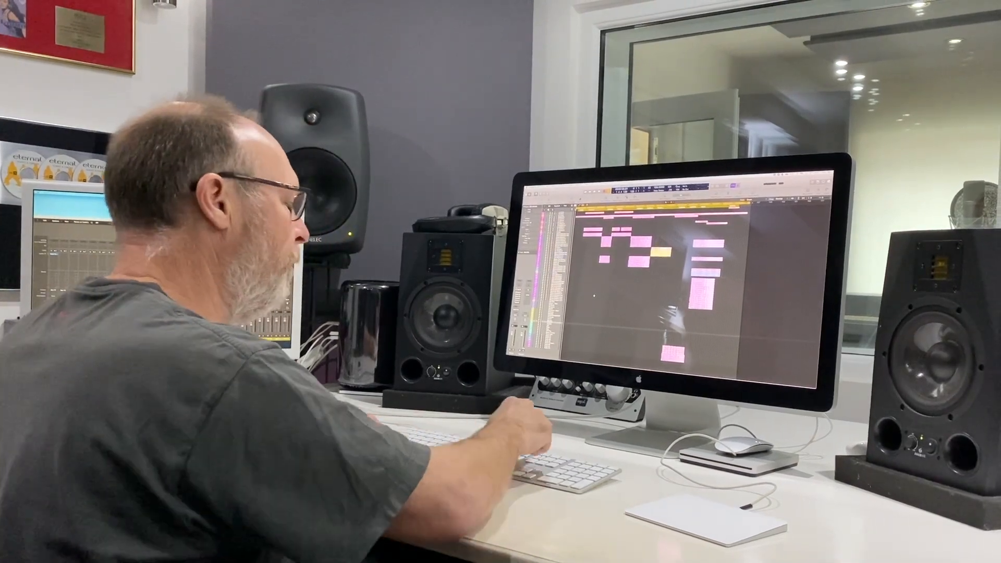
pyautogui.press('h')
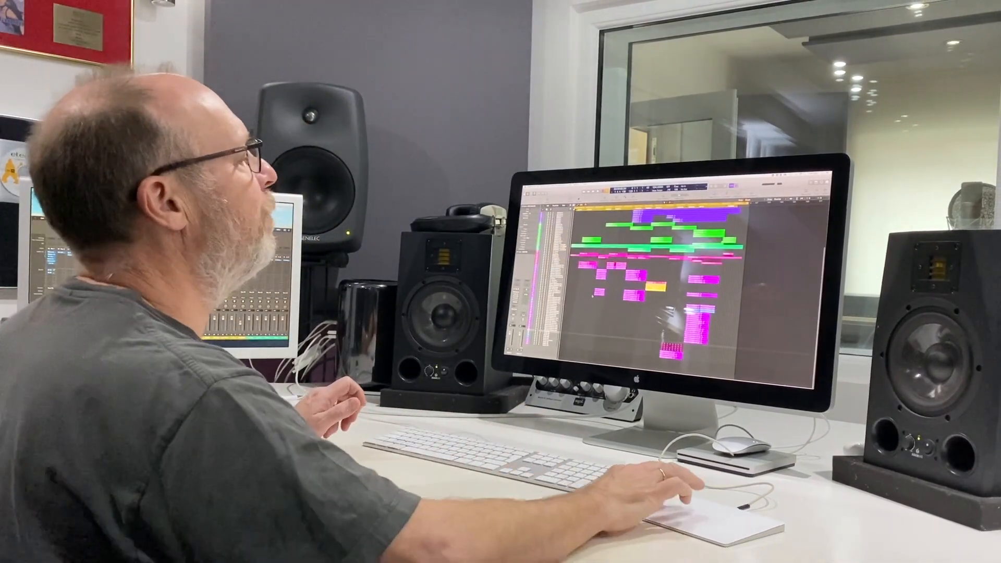
pyautogui.scroll(5, 657, 281)
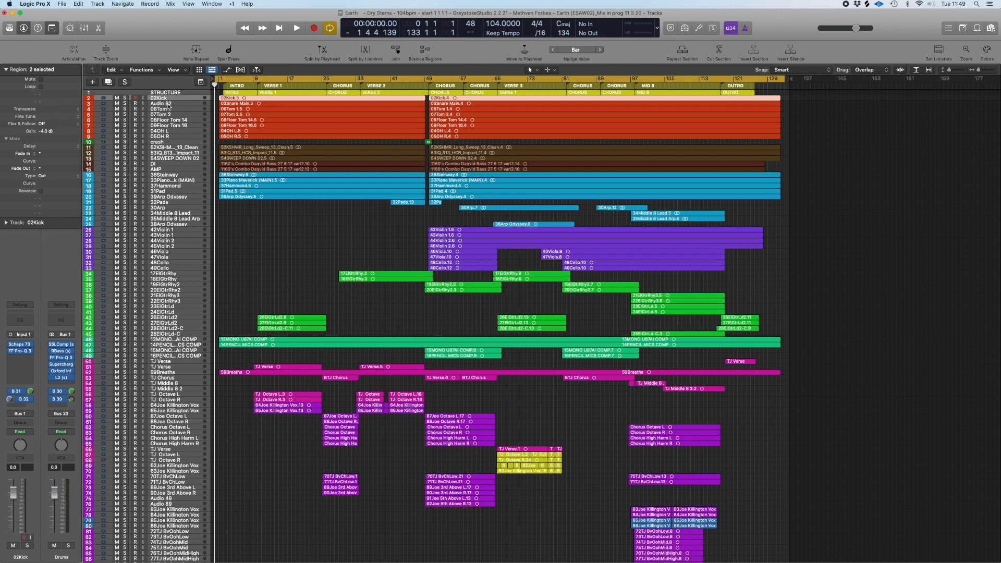
# Rename the track "Audio 92" below the kick as "Snr"
pyautogui.doubleClick(167, 104)
pyautogui.write('Snr')
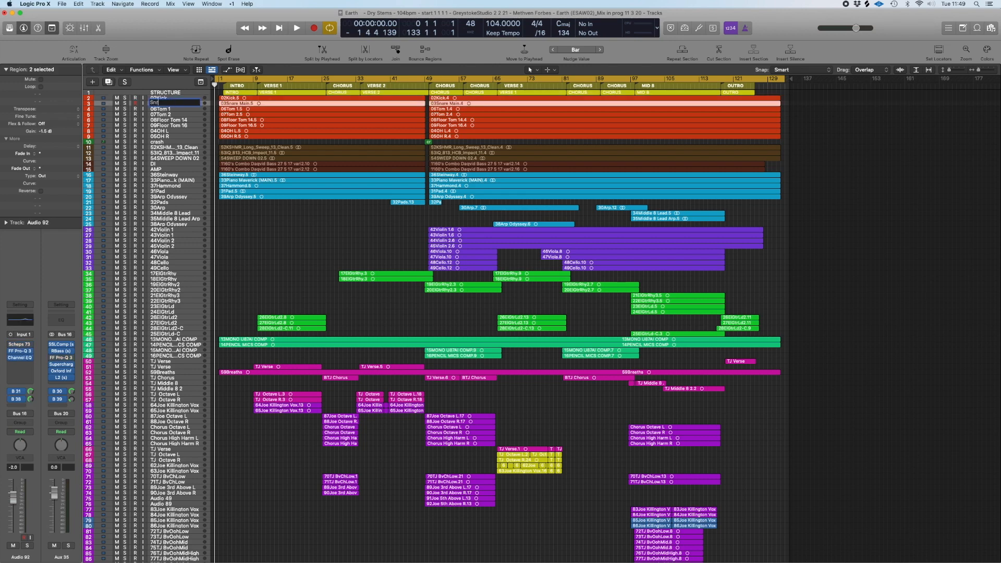
pyautogui.press('Tab')
# Rename the DI track as "DI - Bass"
pyautogui.press('Down')
pyautogui.press('Down')
pyautogui.press('Down')
pyautogui.press('Down')
pyautogui.press('Down')
pyautogui.press('Down')
pyautogui.press('Down')
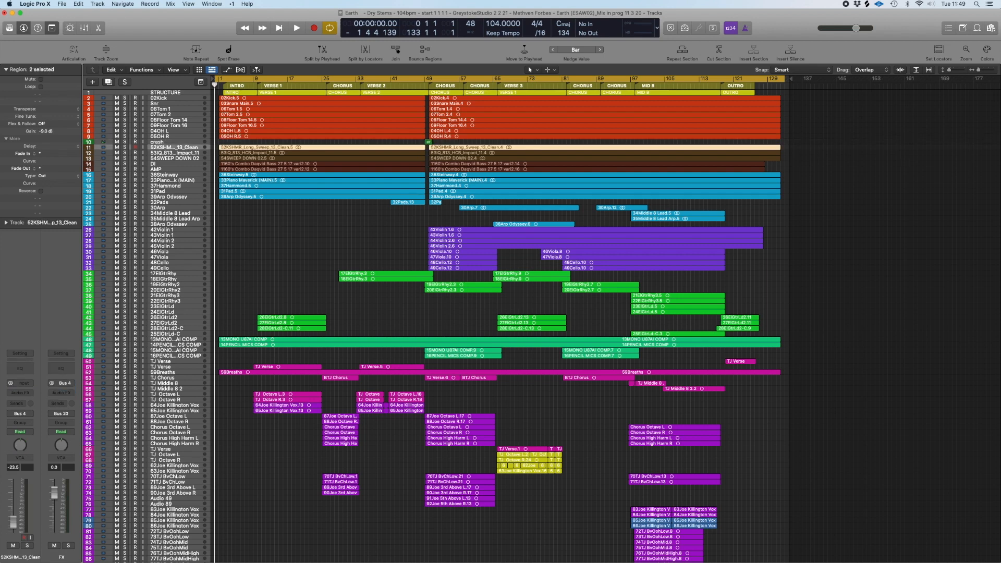
pyautogui.press('Down')
pyautogui.press('Down')
pyautogui.press('Down')
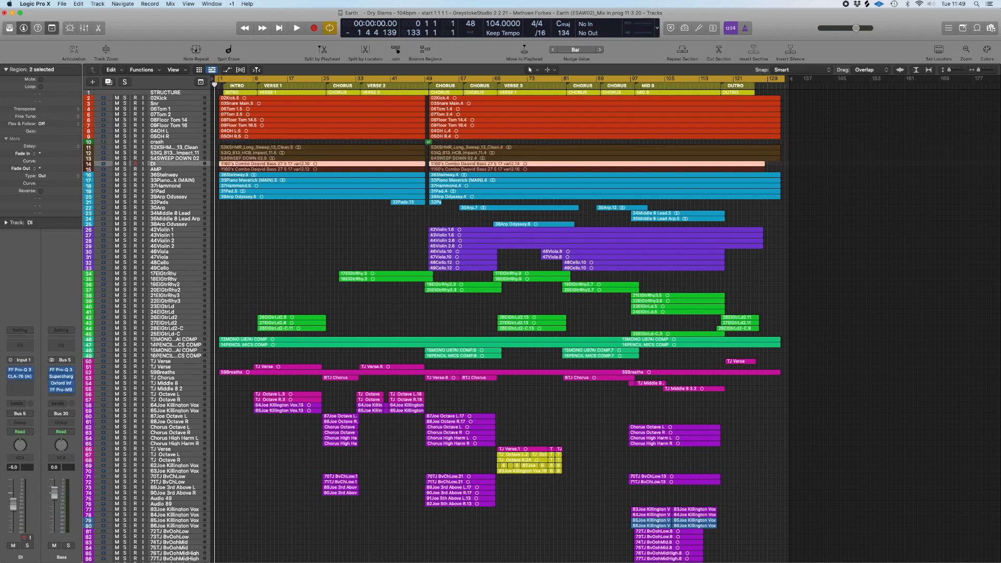
pyautogui.doubleClick(163, 166)
pyautogui.write('- Bass')
pyautogui.press('Return')
pyautogui.doubleClick(172, 163)
pyautogui.press('Right')
# Rename the AMP track as "AMP - Bass"
pyautogui.click(167, 170)
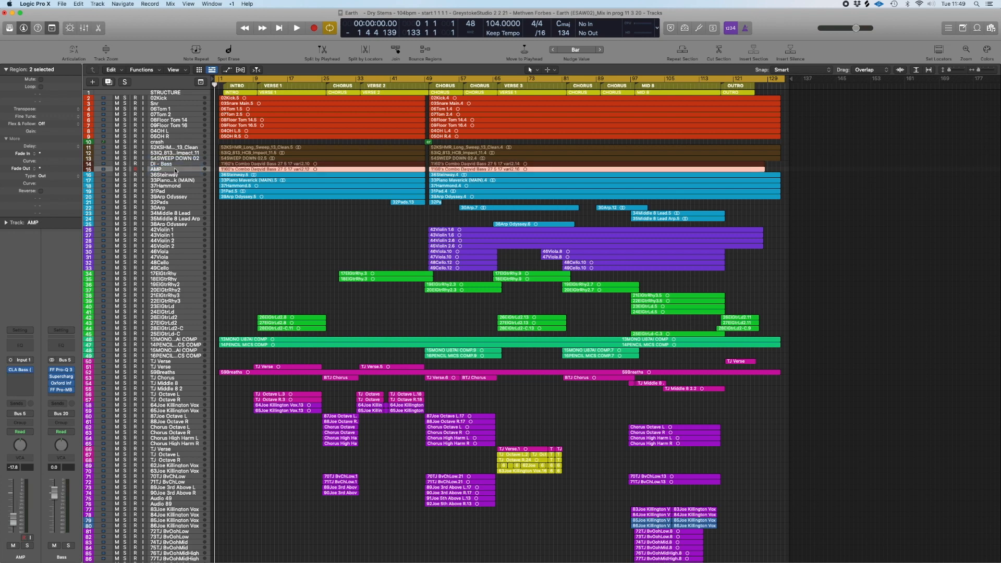
pyautogui.doubleClick(163, 169)
pyautogui.write('- Bass')
pyautogui.press('Return')
# Rename the track "34Middle 8 Lead" as "Synth Lead"
pyautogui.press('Down')
pyautogui.press('Down')
pyautogui.press('Down')
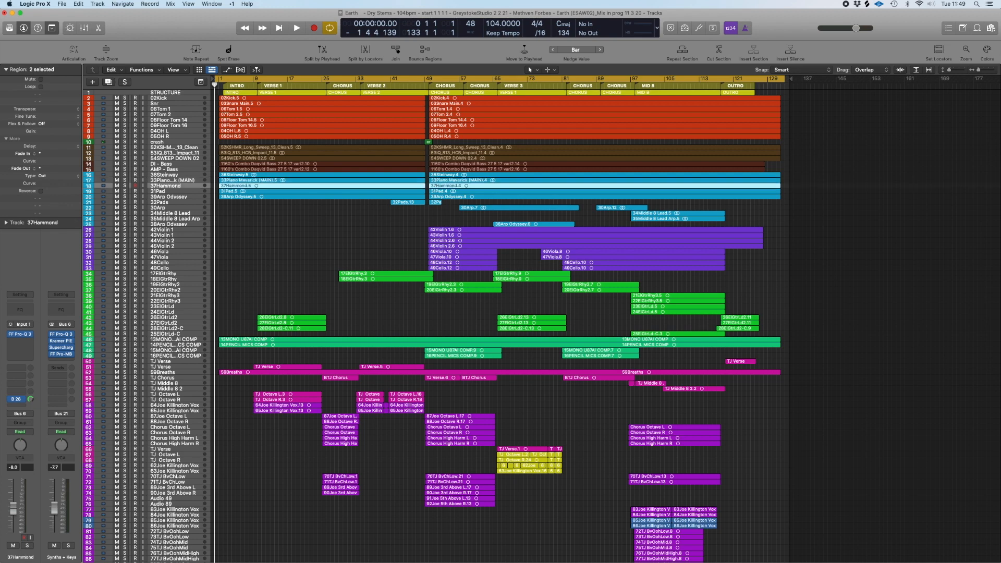
pyautogui.press('Down')
pyautogui.press('Down')
pyautogui.press('Down')
pyautogui.press('Down')
pyautogui.press('Down')
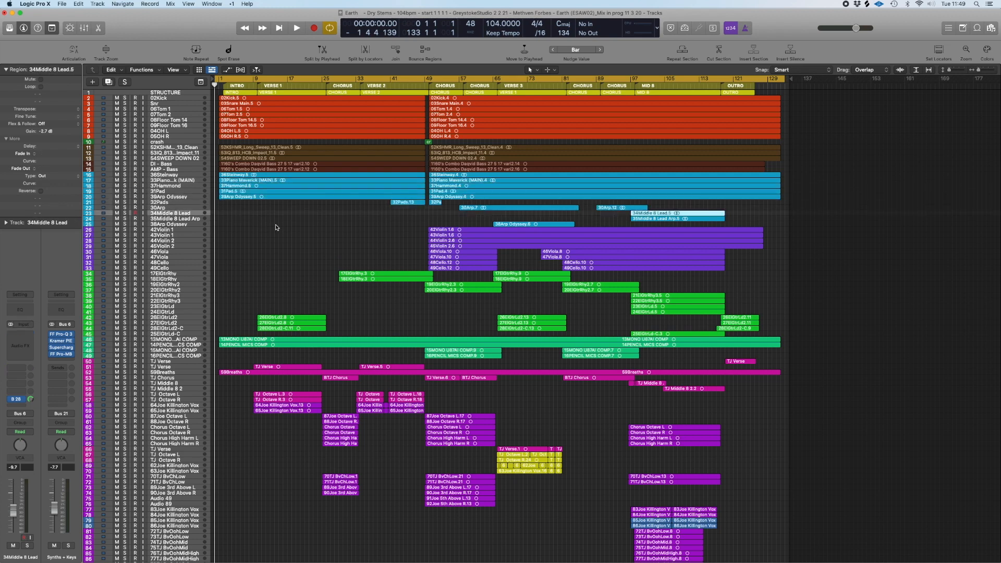
pyautogui.doubleClick(160, 213)
pyautogui.write('Synth Lead')
pyautogui.press('Return')
# Rename the track "35Middle 8 Lead Arp" as "Synth Lead Arp"
pyautogui.click(175, 219)
pyautogui.doubleClick(174, 219)
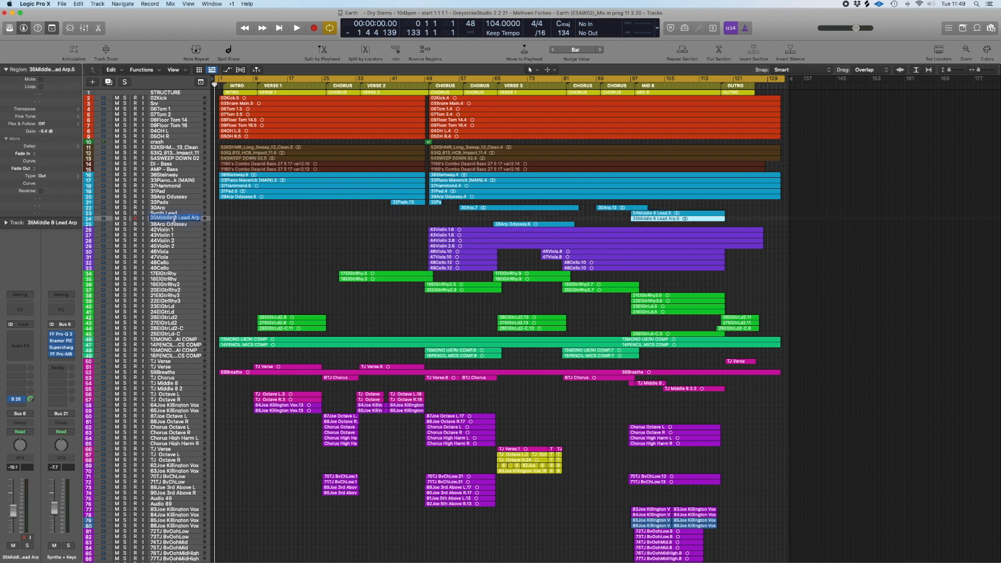
pyautogui.write('Synth Lead Ar')
pyautogui.press('Return')
# Select all the electric guitar tracks, from "17ElGtrRhy" through "25ElGtrLd-C"
pyautogui.press('Down')
pyautogui.press('Down')
pyautogui.press('Down')
pyautogui.press('Down')
pyautogui.press('Down')
pyautogui.press('Down')
pyautogui.press('Down')
pyautogui.press('Down')
pyautogui.press('Down')
pyautogui.press('Down')
pyautogui.press('Down')
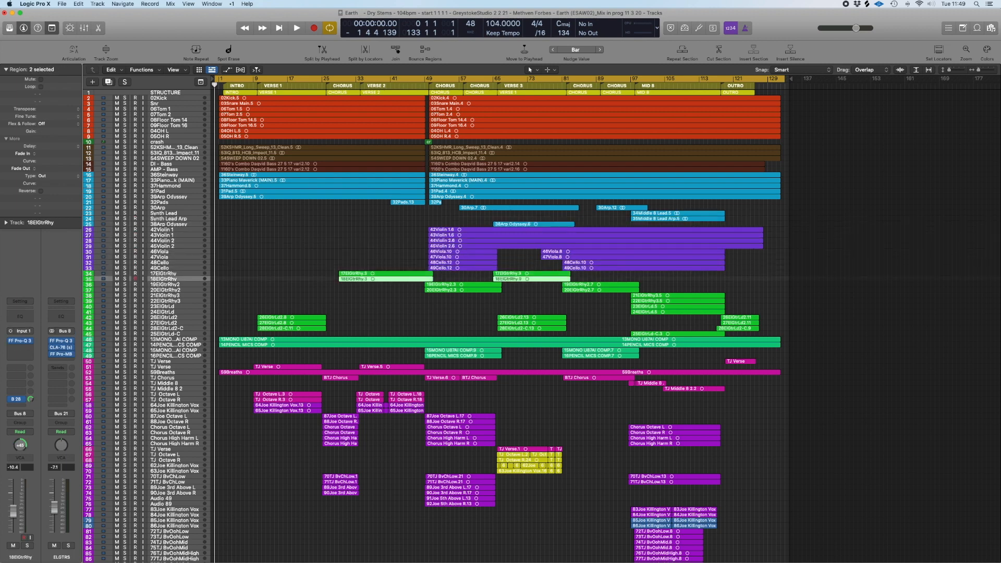
pyautogui.press('Up')
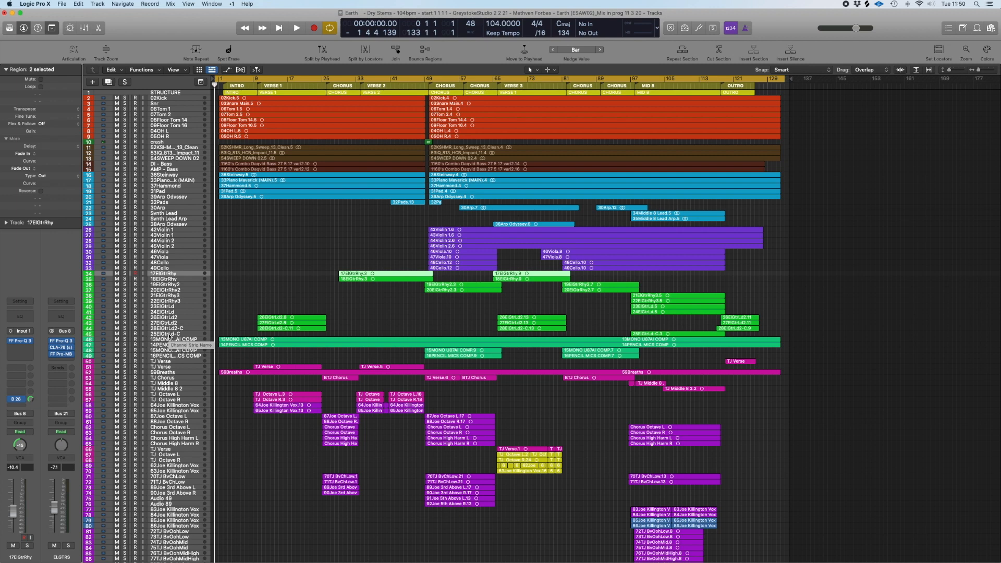
pyautogui.keyDown('shift'); pyautogui.click(170, 337); pyautogui.keyUp('shift')
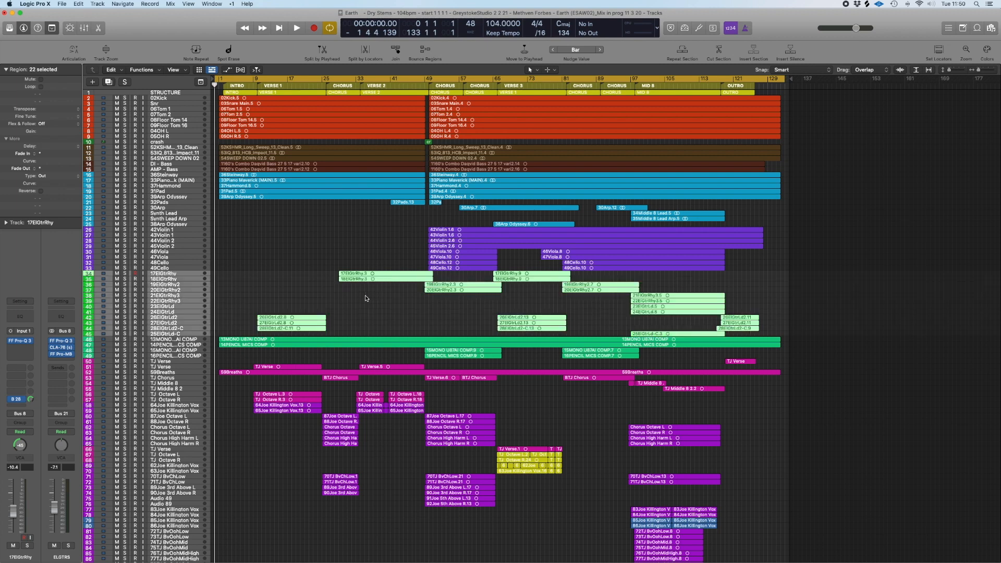
# Rename the selected electric guitar regions and their tracks "Guitar"
pyautogui.doubleClick(48, 69)
pyautogui.write('Guitar')
pyautogui.press('Return')
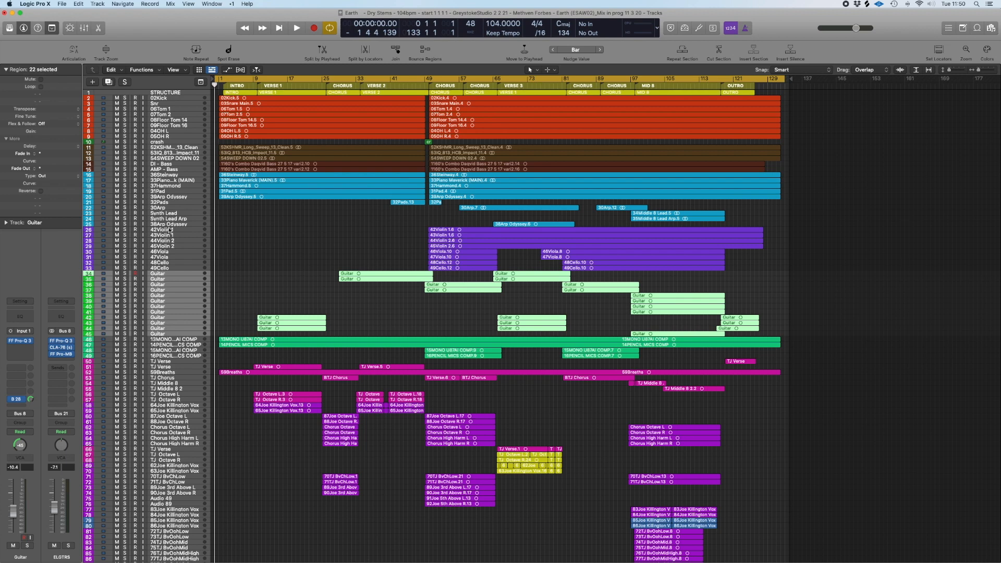
# Rename the track "13MONO U87Ai COMP" as "AC GTR MONO U87Ai COMP"
pyautogui.scroll(-3, 166, 236)
pyautogui.click(179, 305)
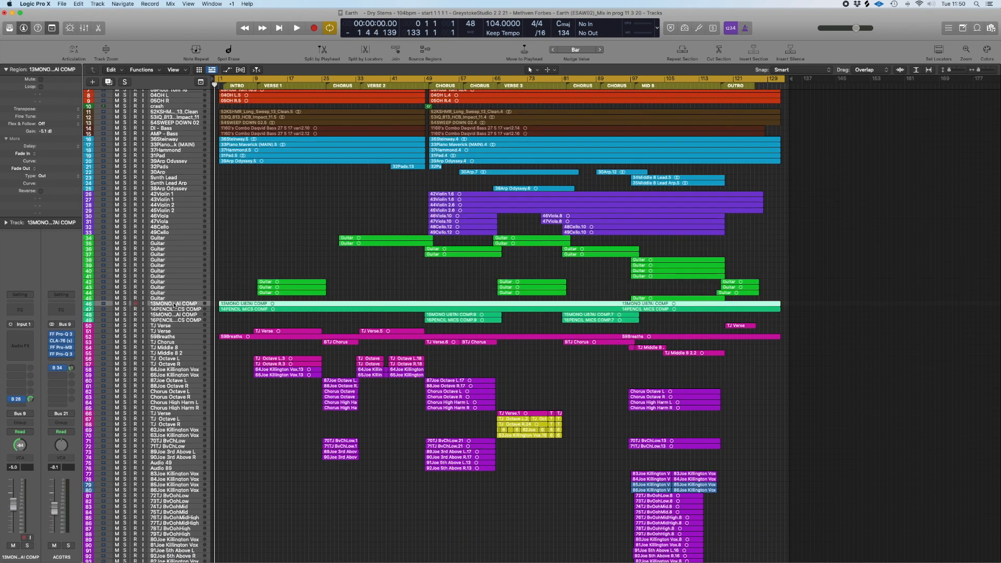
pyautogui.doubleClick(172, 304)
pyautogui.click(152, 303)
pyautogui.press('BackSpace')
pyautogui.press('BackSpace')
pyautogui.write('AC GTr')
pyautogui.press('BackSpace')
pyautogui.write('R')
pyautogui.press('Return')
# Rename the track "14PENCIL MICS COMP" as "AC GTR PENCIL MICS COMP"
pyautogui.press('Down')
pyautogui.doubleClick(160, 308)
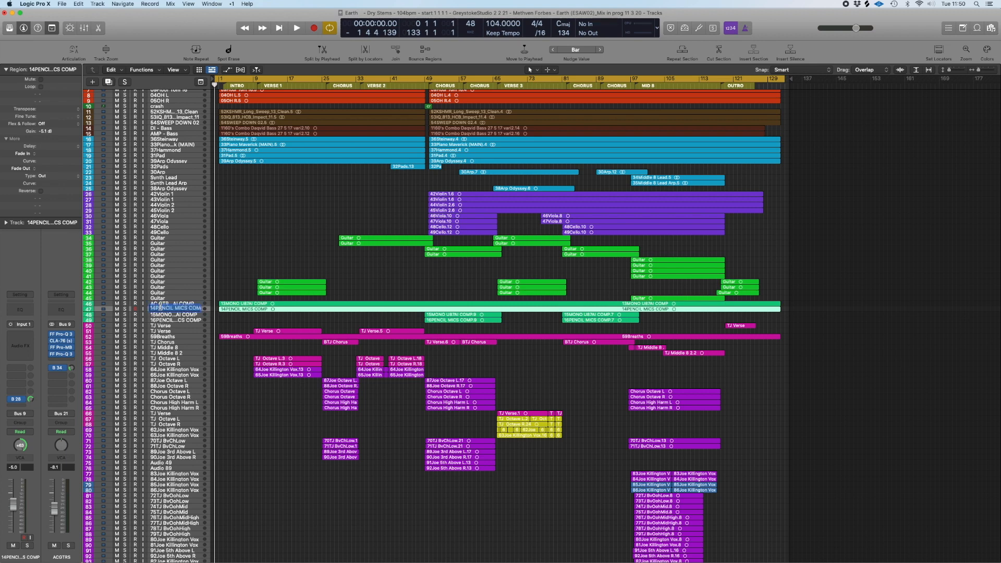
pyautogui.click(156, 308)
pyautogui.press('BackSpace')
pyautogui.press('BackSpace')
pyautogui.write('AC GTR')
pyautogui.press('Return')
# Replace the number prefix of the track "15MONO U87Ai COMP" with "AC GTR"
pyautogui.click(159, 315)
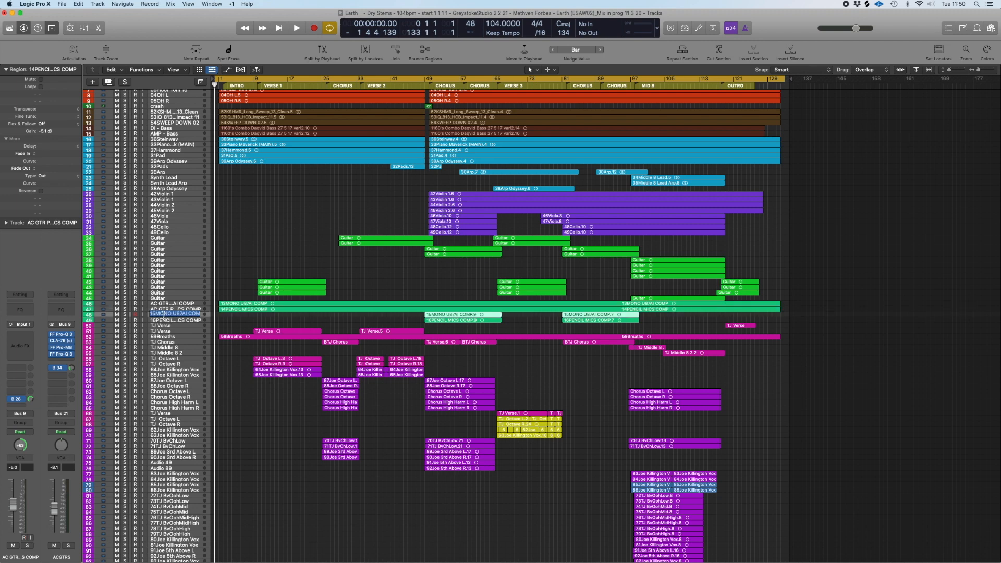
pyautogui.doubleClick(159, 314)
pyautogui.press('BackSpace')
pyautogui.press('BackSpace')
pyautogui.write('AC GTR')
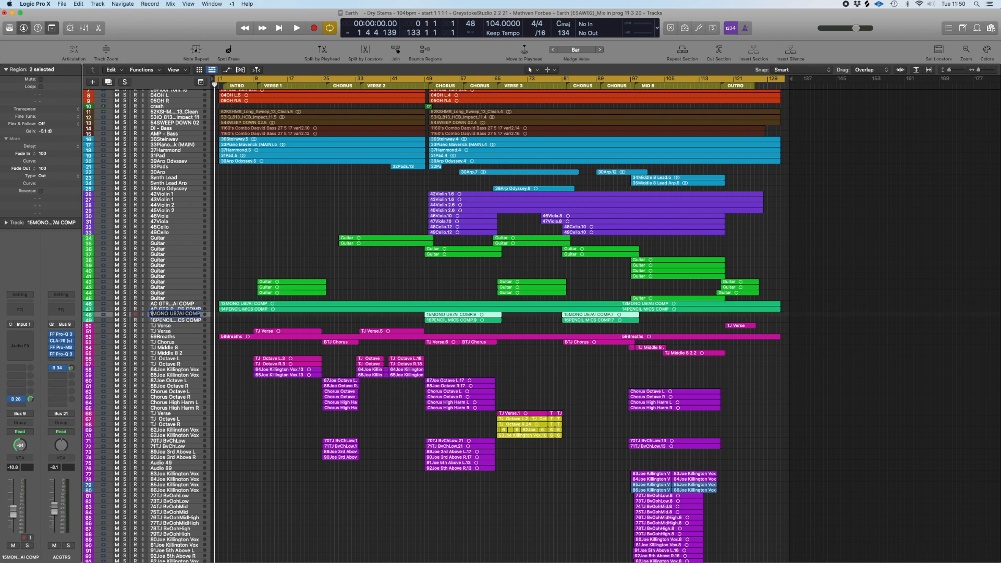
pyautogui.press('Return')
# Replace the number prefix of the track "16PENCIL MICS COMP" with "AC GTR"
pyautogui.click(159, 320)
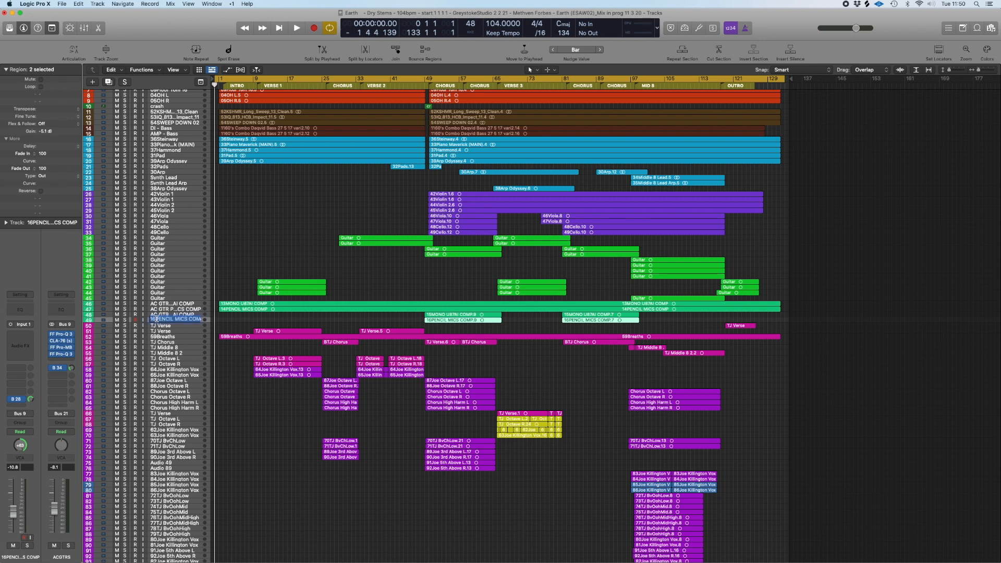
pyautogui.doubleClick(179, 320)
pyautogui.press('BackSpace')
pyautogui.press('BackSpace')
pyautogui.write('AC GTR')
pyautogui.press('Return')
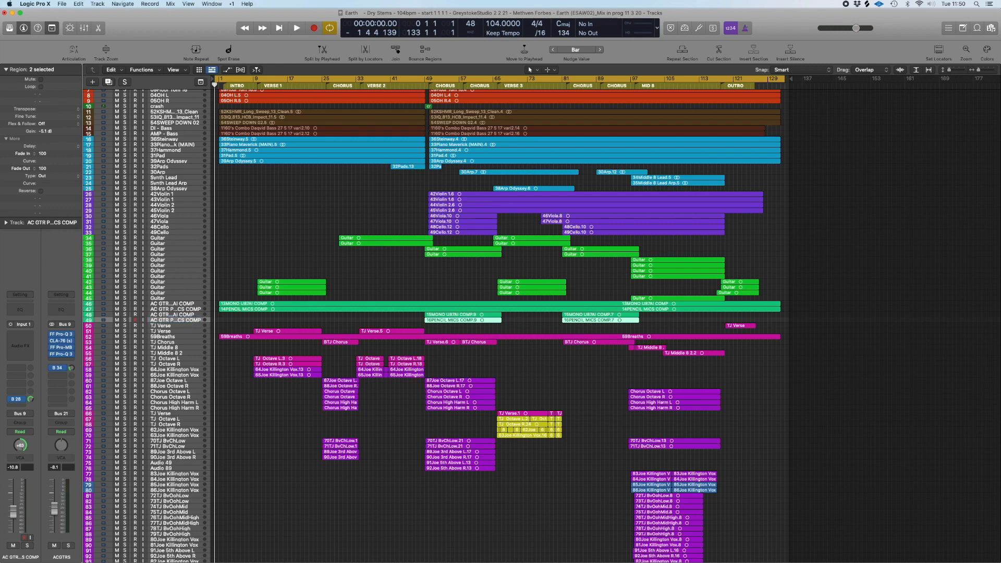
# Go through the acoustic guitar and vocal tracks down to "Audio 49", examining whether each track name is descriptive
pyautogui.press('Up')
pyautogui.press('Up')
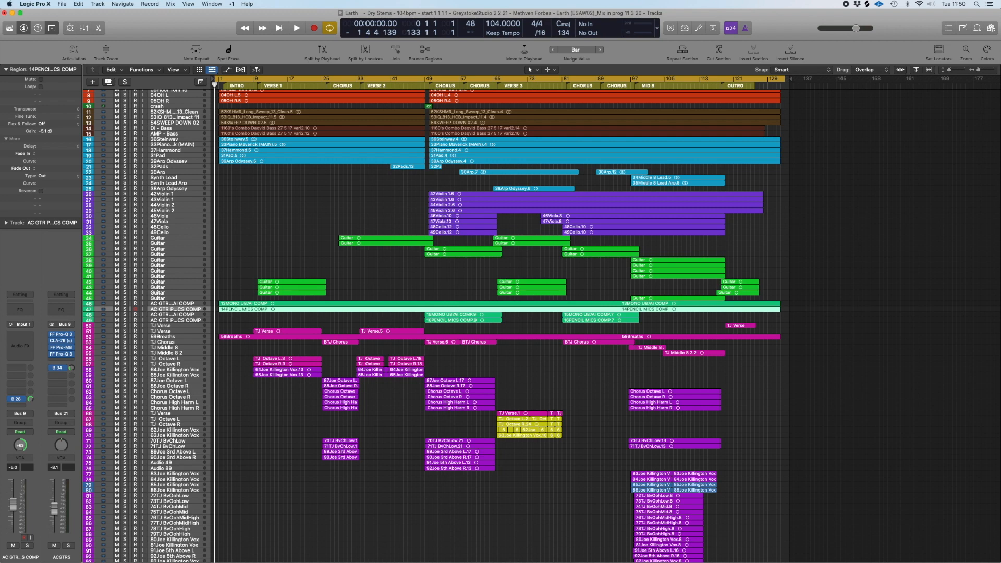
pyautogui.press('Down')
pyautogui.press('Down')
pyautogui.press('Down')
pyautogui.press('Down')
pyautogui.press('Down')
pyautogui.press('Down')
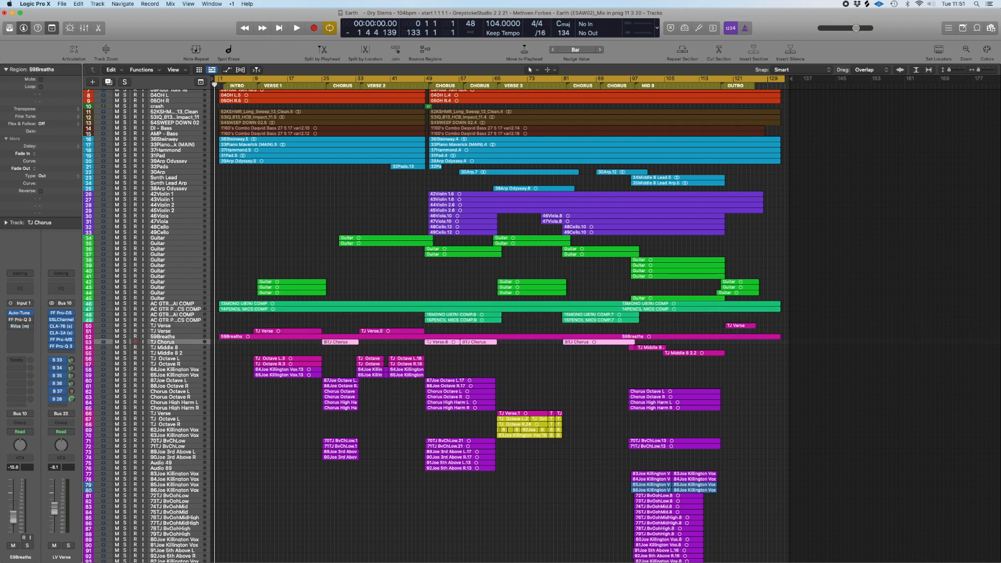
pyautogui.press('Down')
pyautogui.press('Down')
pyautogui.press('Down')
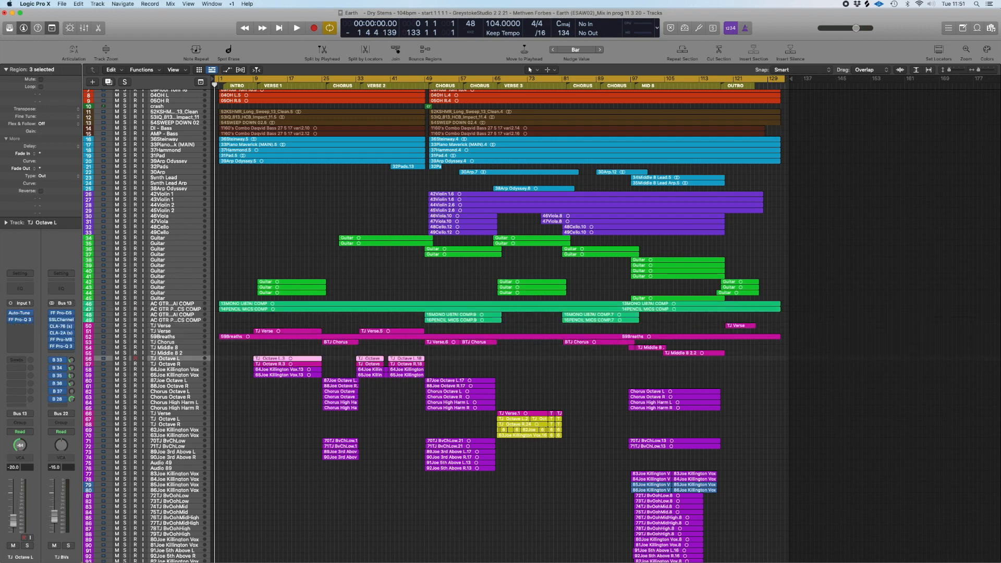
pyautogui.press('Down')
pyautogui.press('Down')
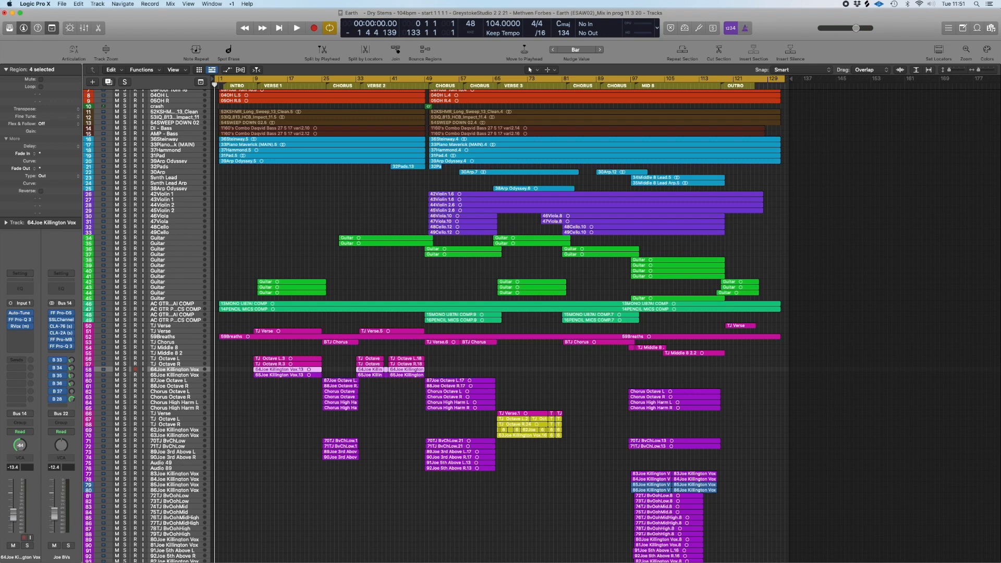
pyautogui.press('Down')
pyautogui.press('Down')
pyautogui.press('Down')
pyautogui.press('Down')
pyautogui.press('Down')
pyautogui.press('Down')
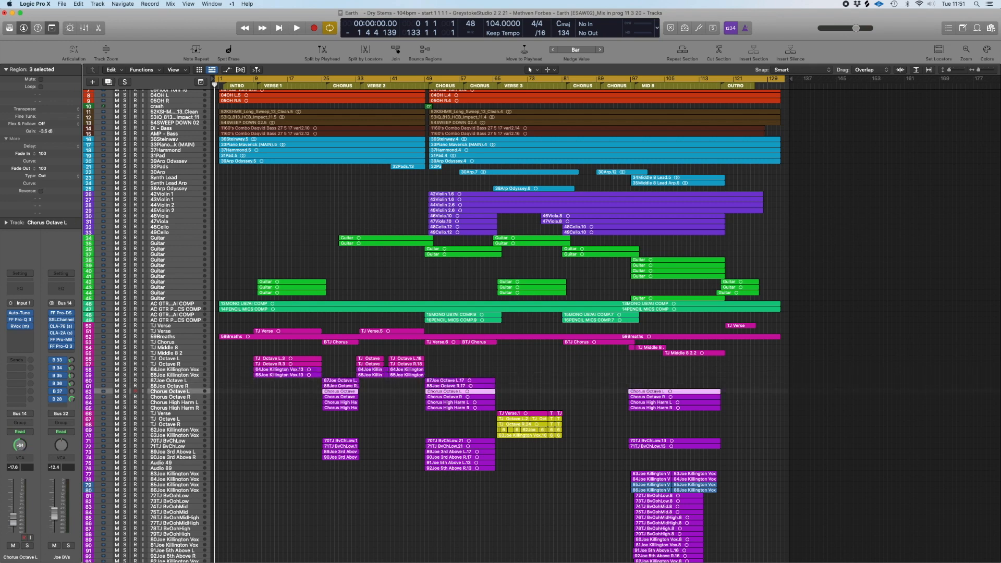
pyautogui.press('Down')
pyautogui.press('Down')
pyautogui.press('Down')
pyautogui.press('Down')
pyautogui.press('Down')
pyautogui.press('Down')
pyautogui.press('Down')
pyautogui.press('Down')
pyautogui.press('Down')
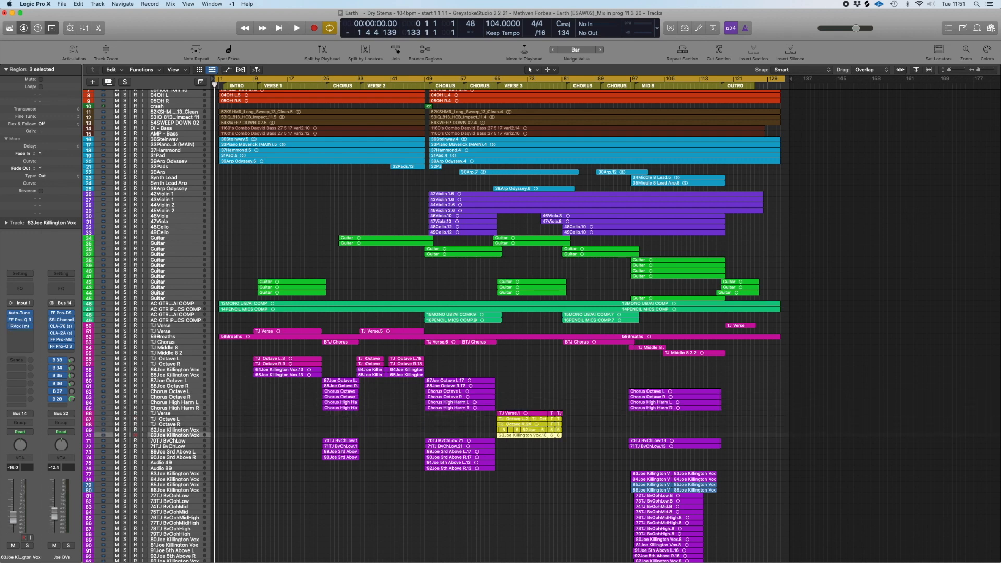
pyautogui.press('Down')
pyautogui.press('Down')
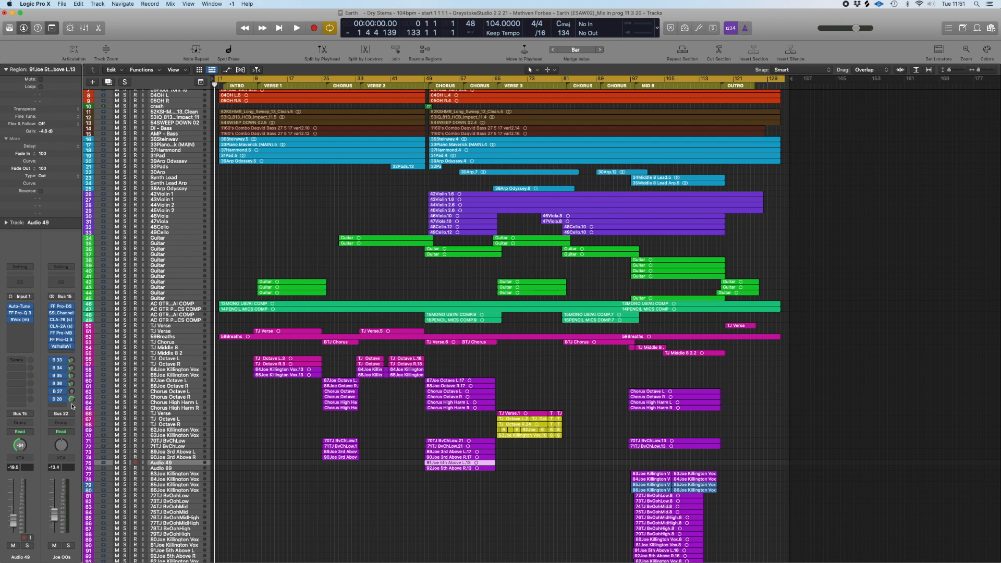
# Rename the two 5th Above chorus regions with the singer's first name plus "BVs" and apply that name to their tracks
pyautogui.moveTo(410, 461); pyautogui.dragTo(439, 478)
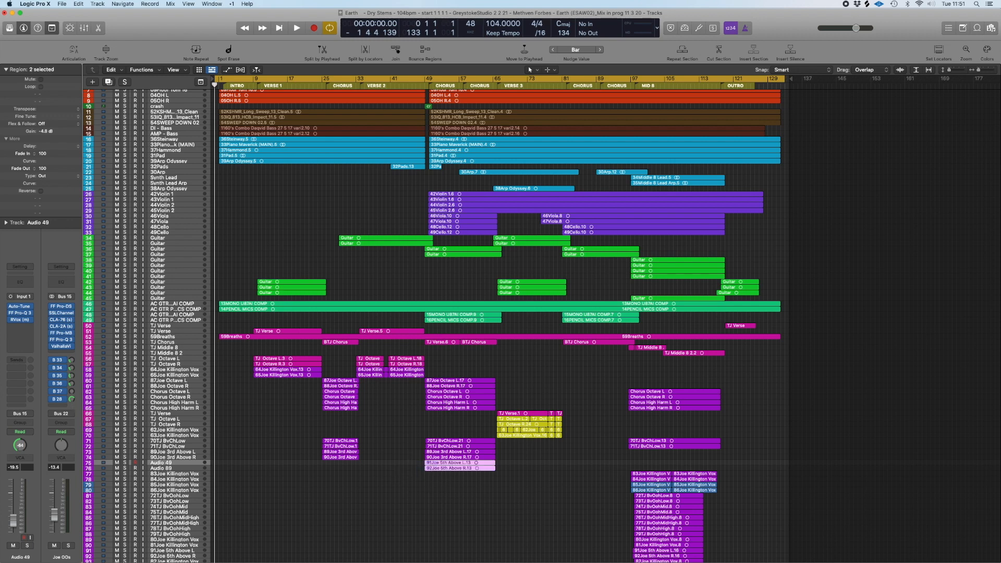
pyautogui.doubleClick(45, 70)
pyautogui.press('super+a')
pyautogui.write('Joe BVs')
pyautogui.press('Return')
pyautogui.press('alt+shift+super+n')
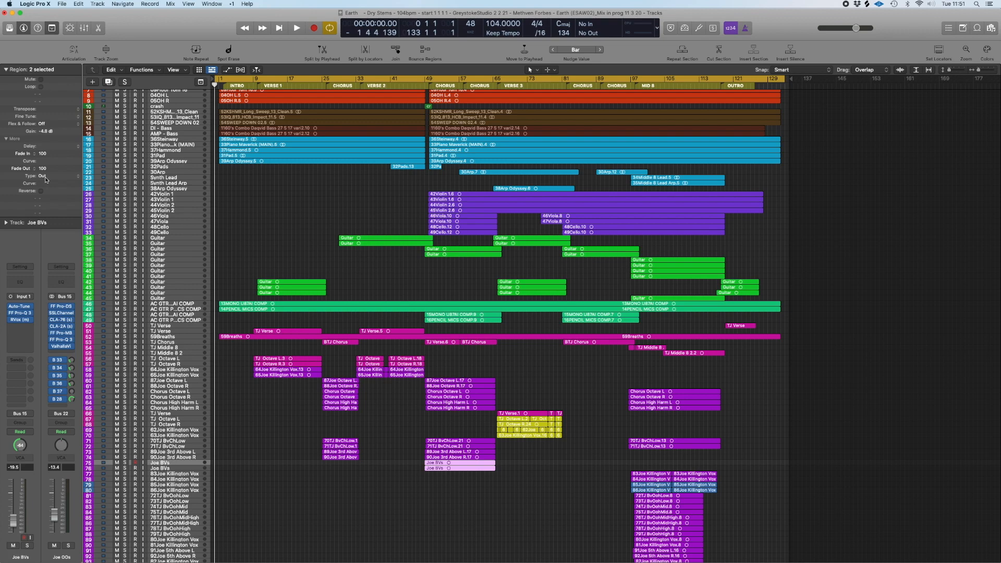
# Name the last eight tracks, from "Audio 94" through "Audio 101", after the regions they contain
pyautogui.scroll(-3, 167, 528)
pyautogui.scroll(-5, 168, 528)
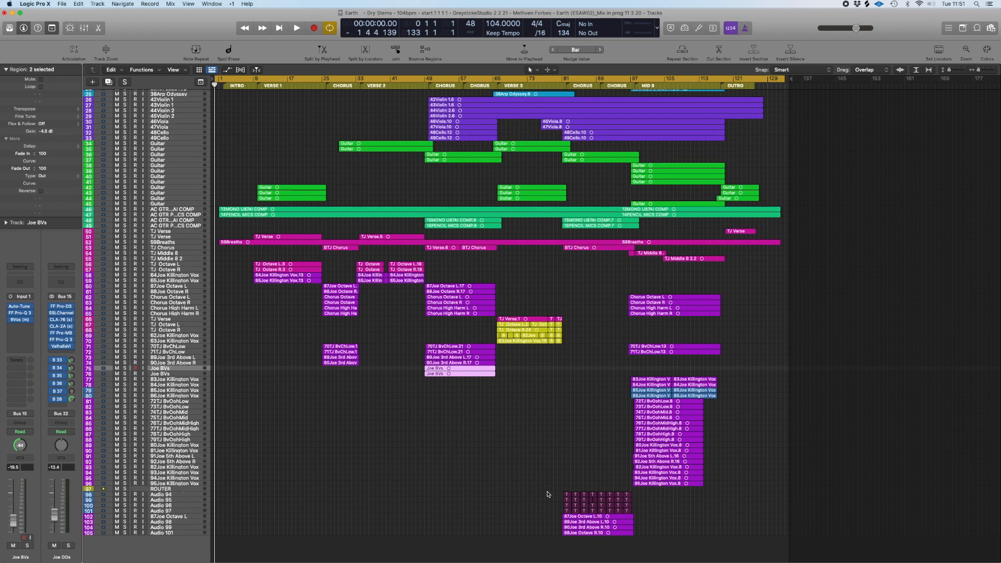
pyautogui.click(560, 506)
pyautogui.moveTo(561, 506); pyautogui.dragTo(685, 561)
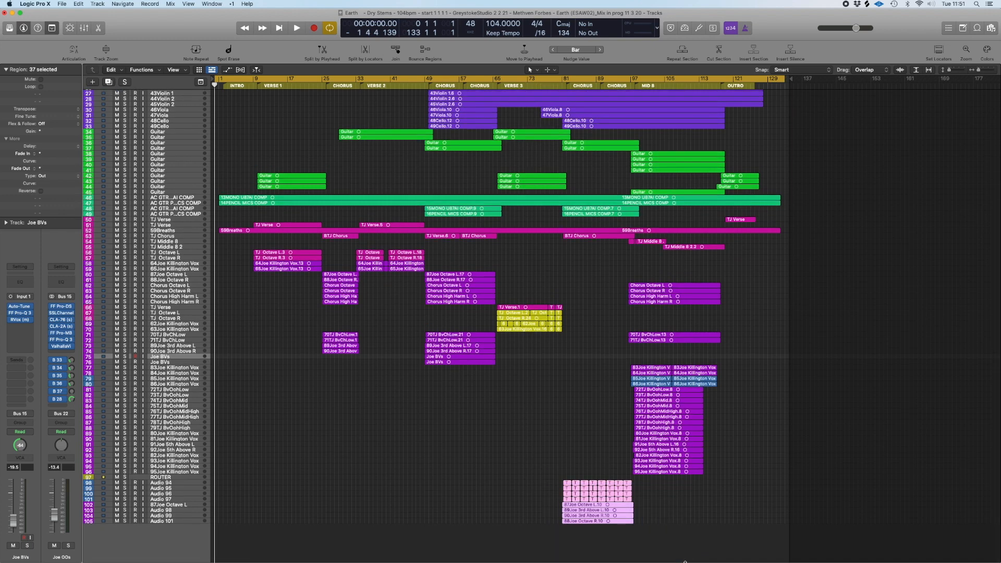
pyautogui.press('alt+shift+super+n')
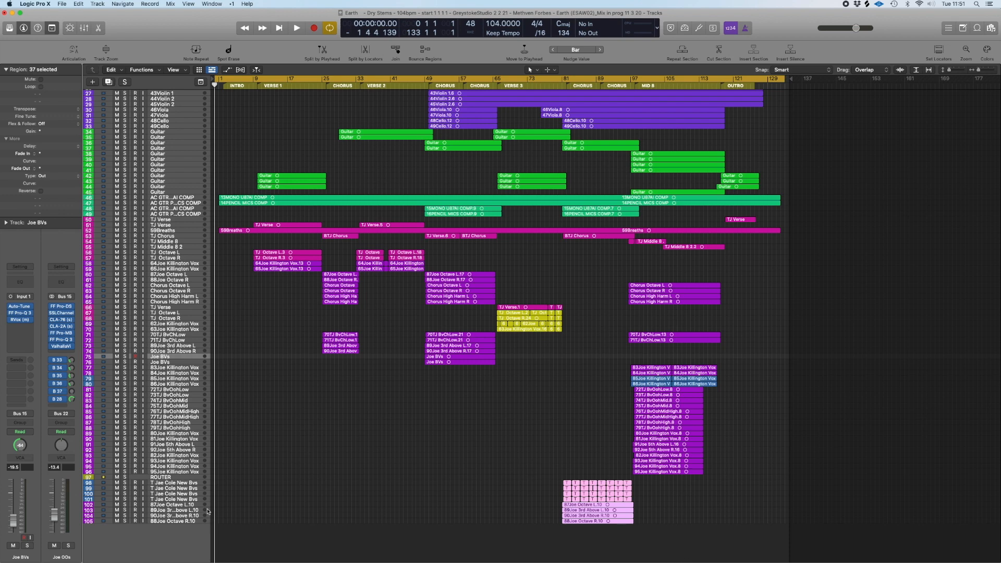
# Show the automation lanes on all tracks and delete all track automation in the project
pyautogui.click(183, 477)
pyautogui.press('a')
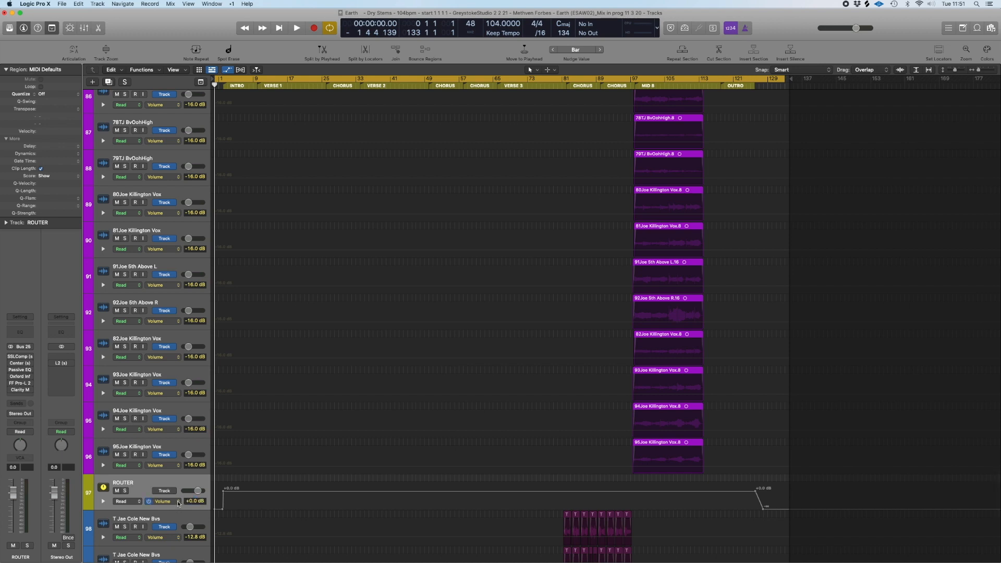
pyautogui.scroll(15, 460, 314)
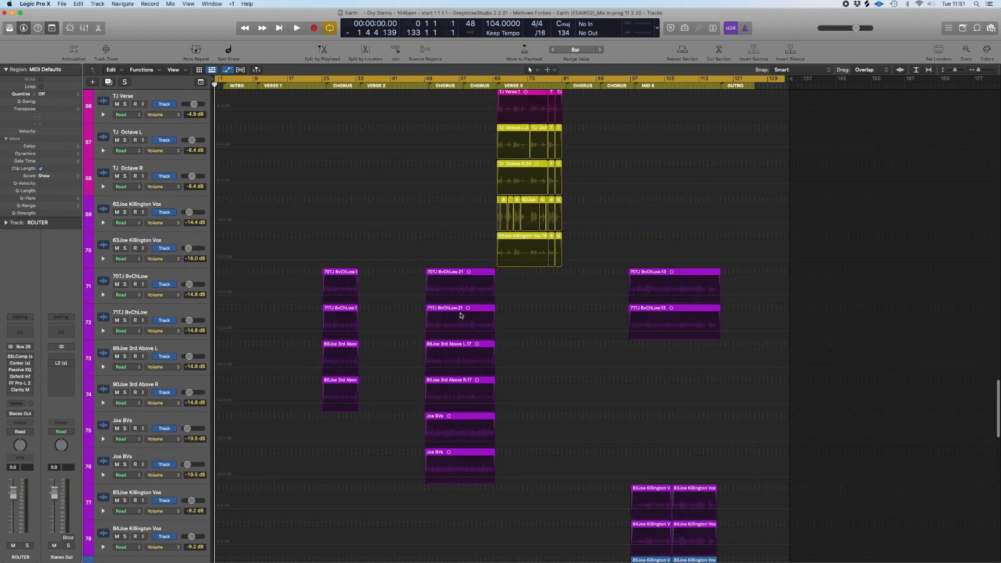
pyautogui.scroll(20, 460, 314)
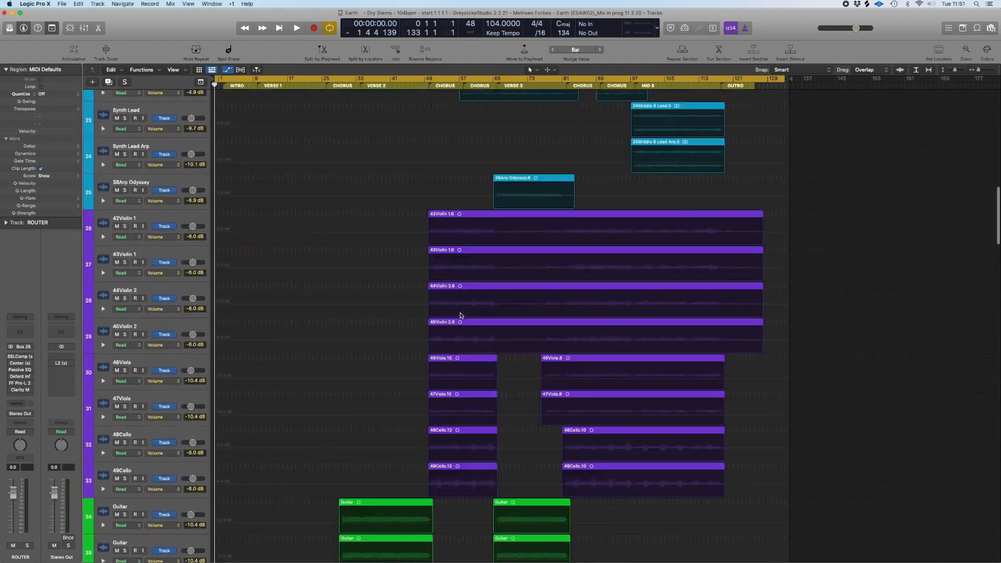
pyautogui.scroll(15, 461, 315)
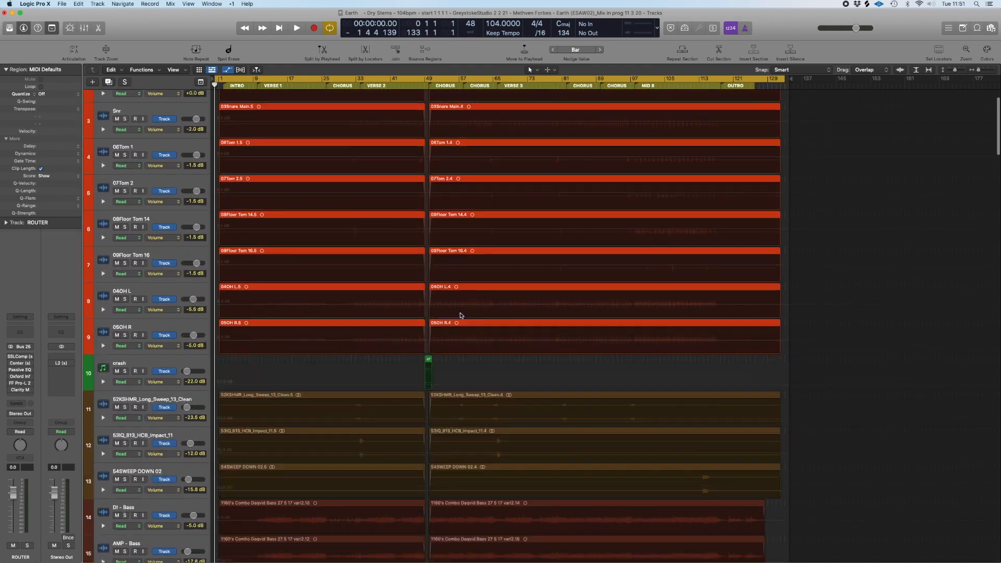
pyautogui.scroll(5, 460, 314)
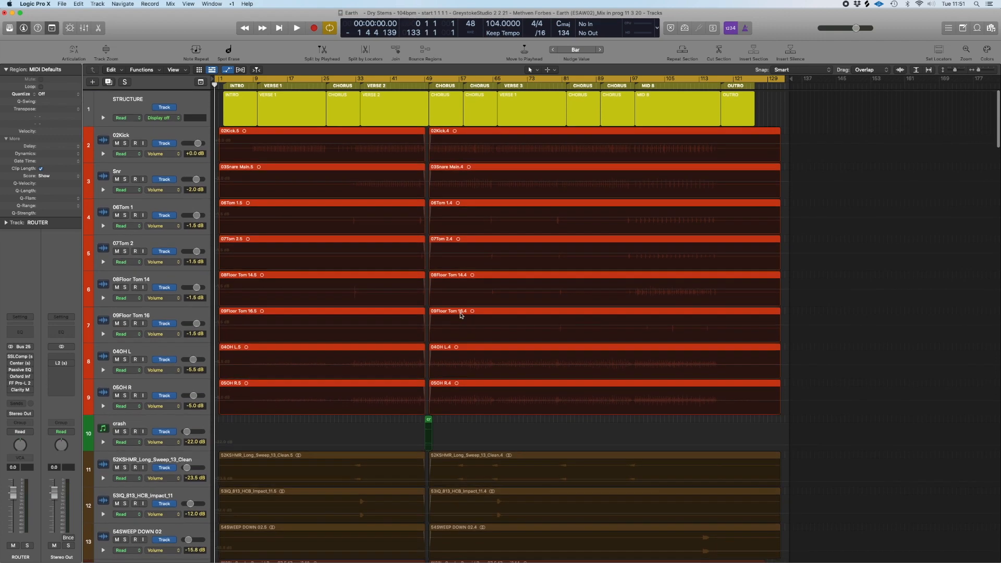
pyautogui.click(171, 4)
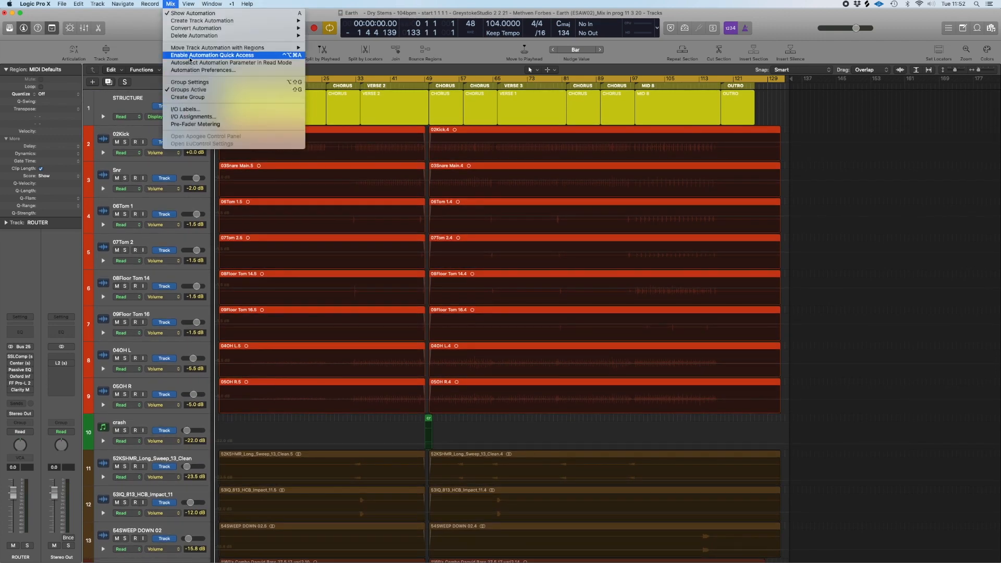
pyautogui.moveTo(305, 36)
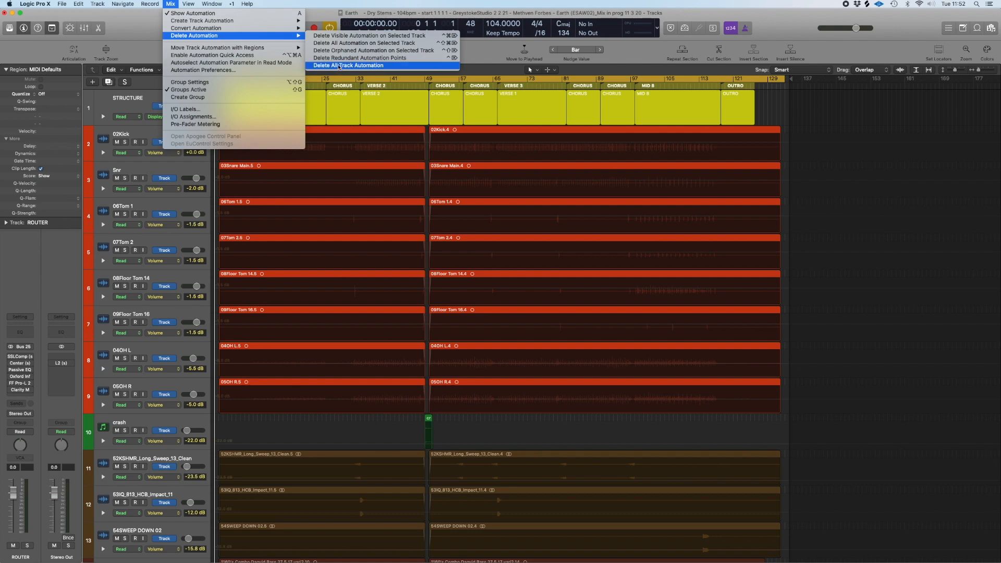
pyautogui.click(359, 65)
# Delete the ROUTER track near the end of the track list
pyautogui.scroll(-20, 428, 294)
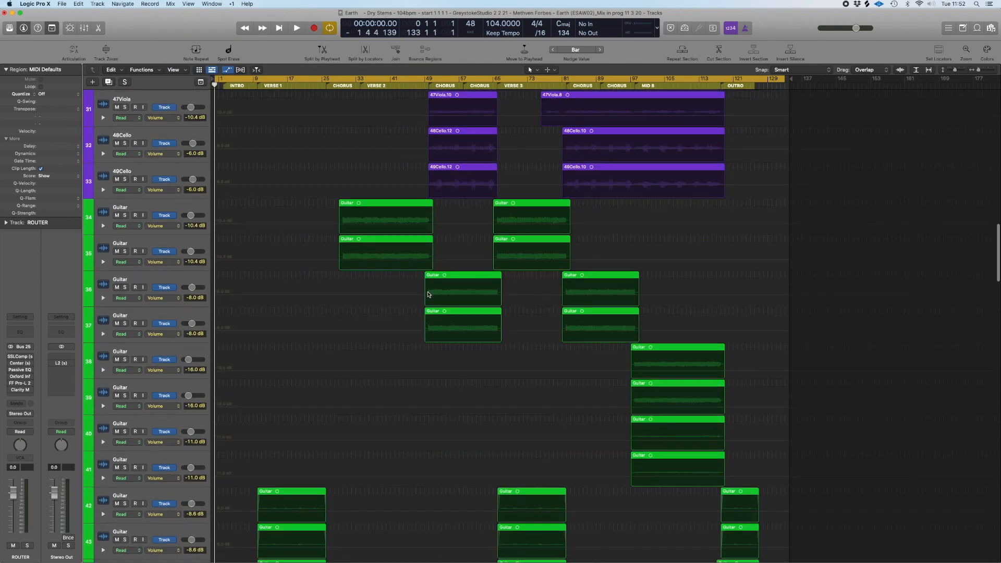
pyautogui.scroll(-20, 428, 295)
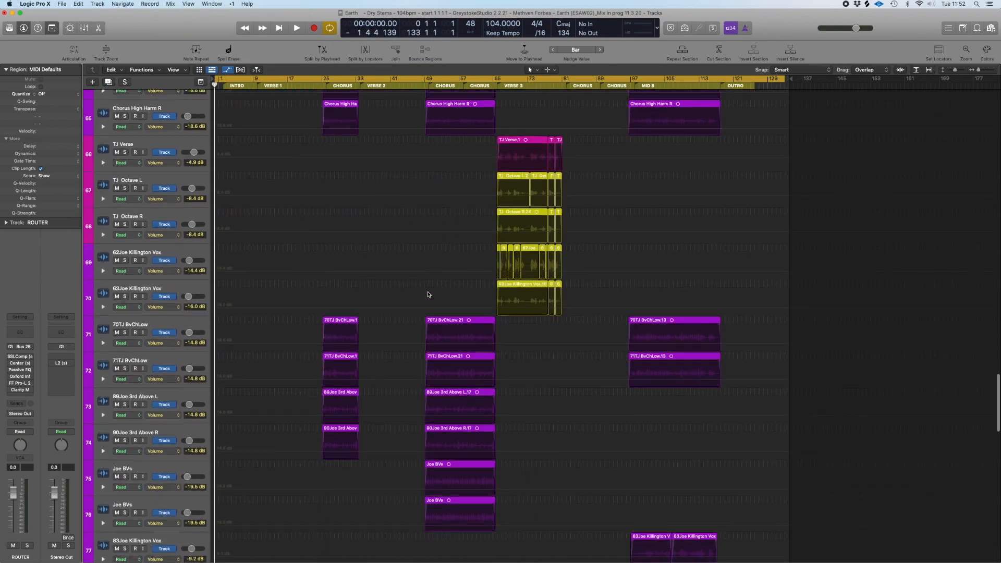
pyautogui.scroll(-1, 428, 295)
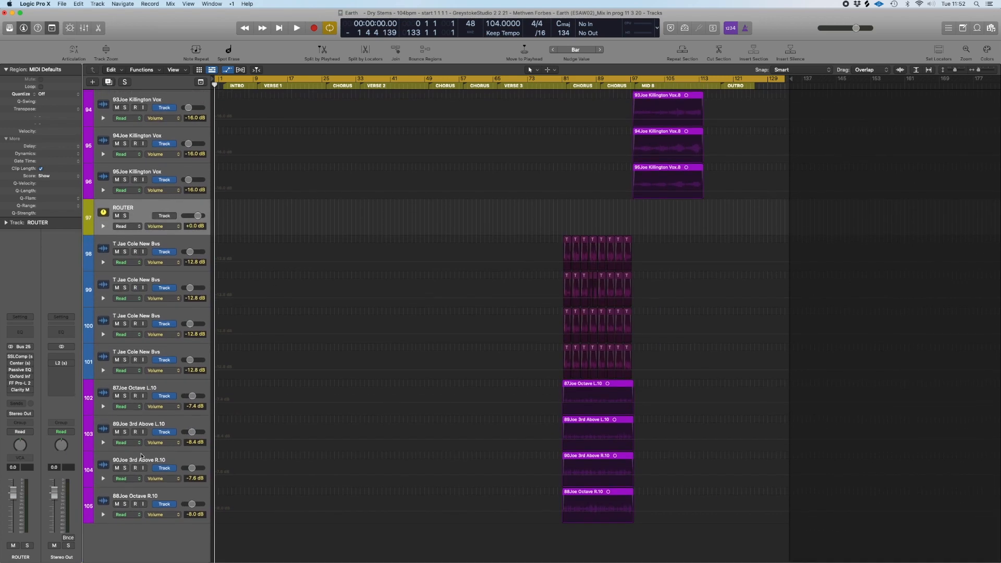
pyautogui.click(184, 172)
pyautogui.press('super+z')
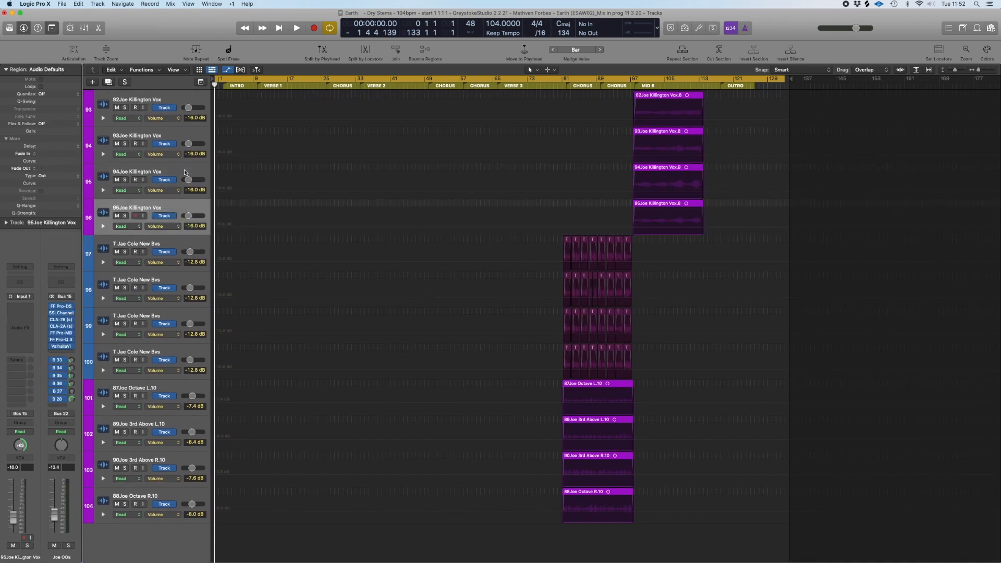
# Select all the tracks and their regions, then name the regions after their tracks
pyautogui.keyDown('ctrl'); pyautogui.keyDown('alt'); pyautogui.click(301, 279); pyautogui.keyUp('alt'); pyautogui.keyUp('ctrl')
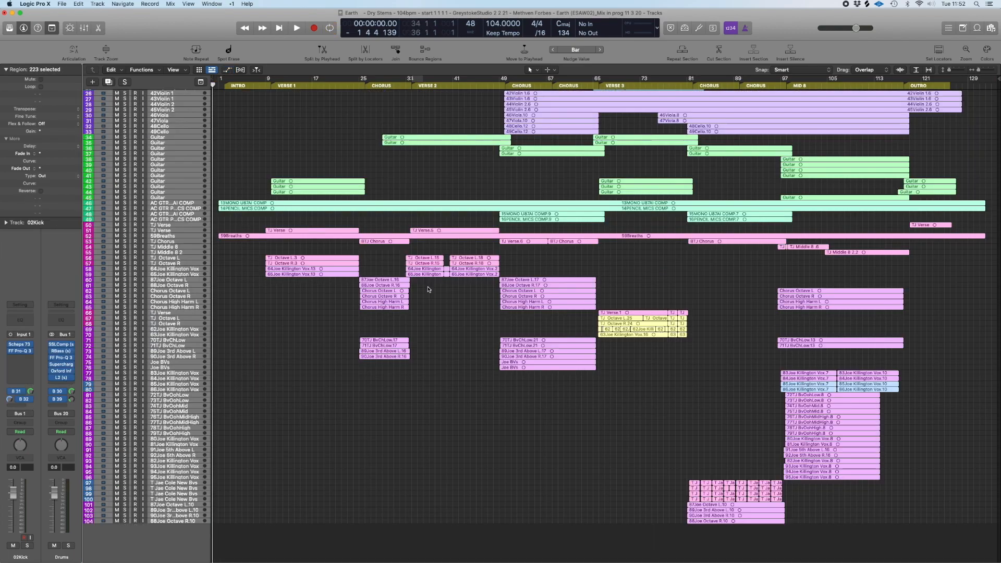
pyautogui.scroll(10, 428, 289)
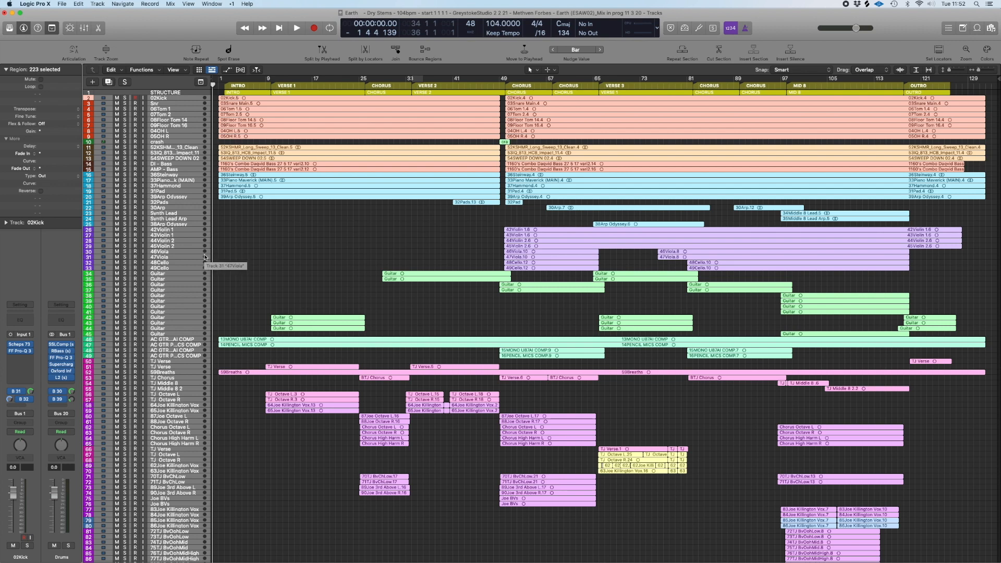
pyautogui.hotkey('alt', 'shift', 'n')
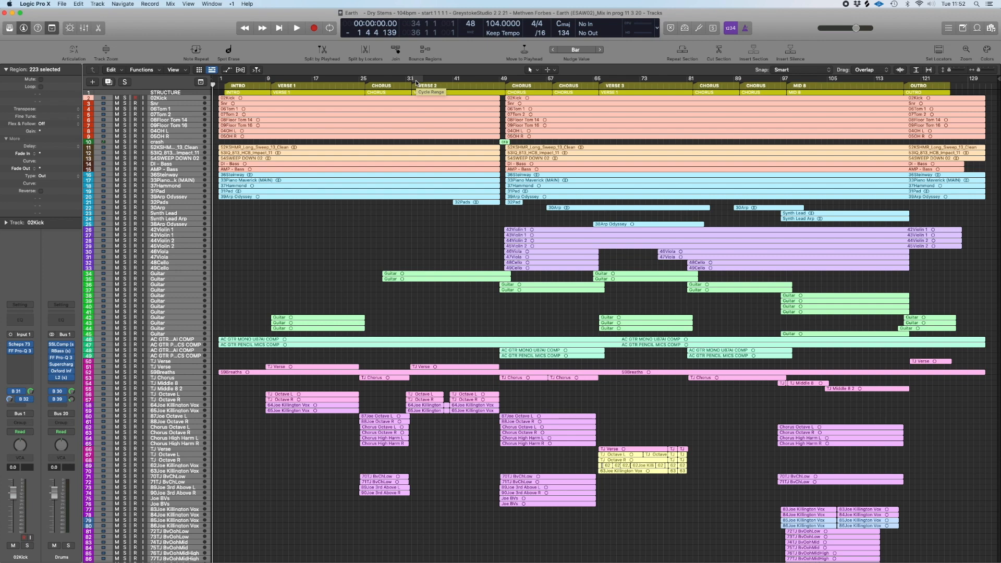
# Activate the cycle range from bar 34 to bar 36 and open the export of all tracks as audio files
pyautogui.click(415, 80)
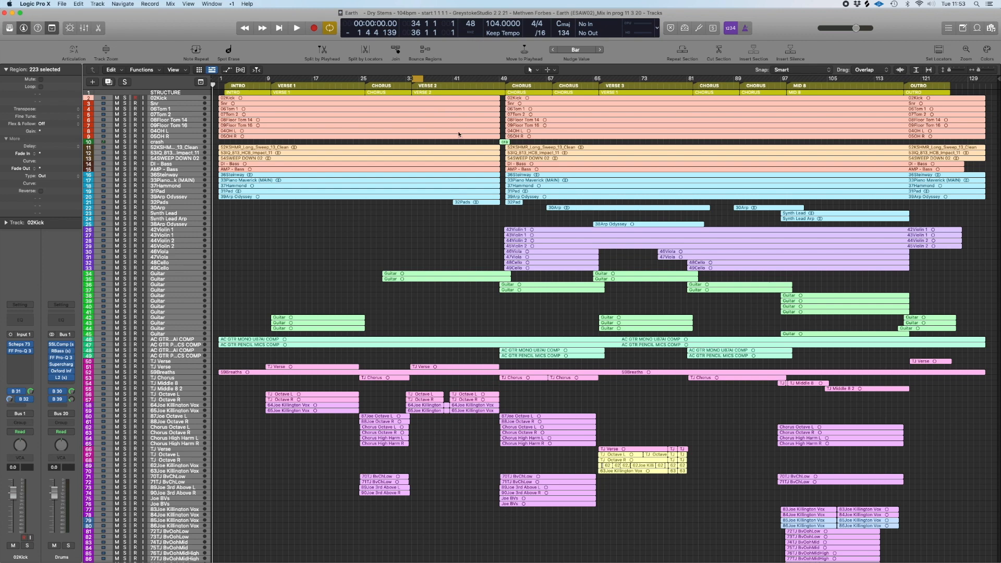
pyautogui.click(62, 4)
pyautogui.moveTo(83, 174)
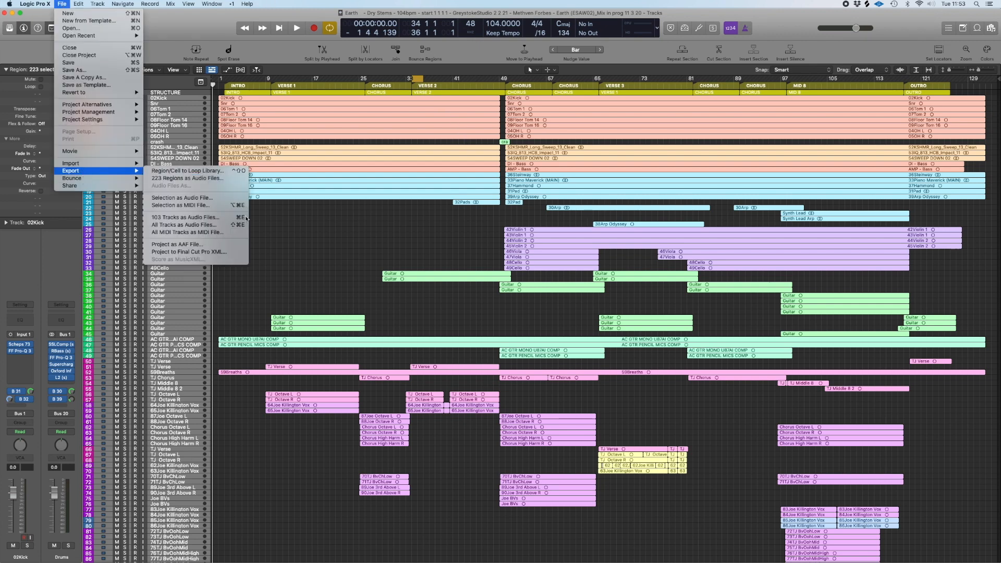
pyautogui.click(187, 225)
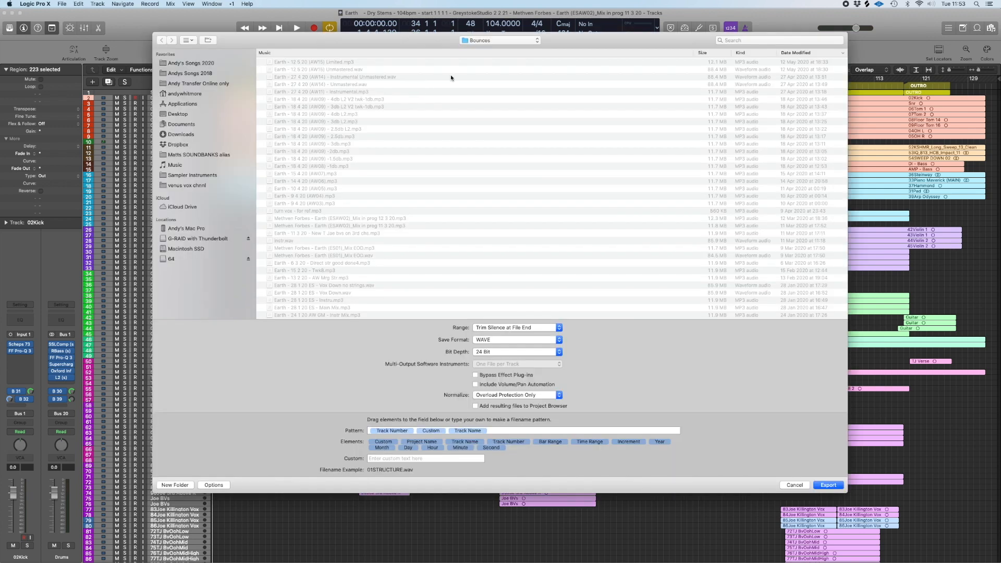
# Create a "Dry Stems" folder in the artist's folder and a subfolder "Earth" inside it as the export destination
pyautogui.click(498, 40)
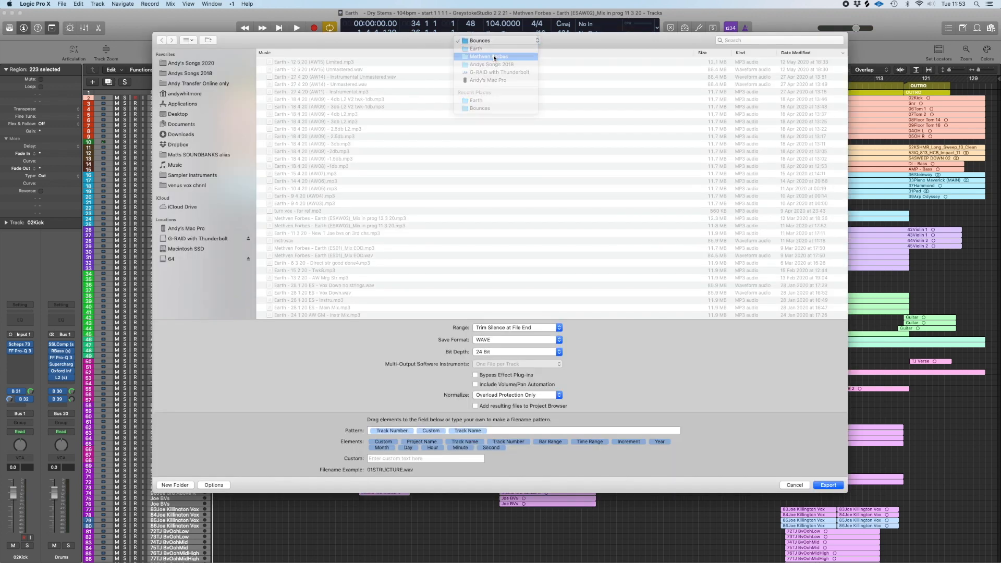
pyautogui.click(493, 56)
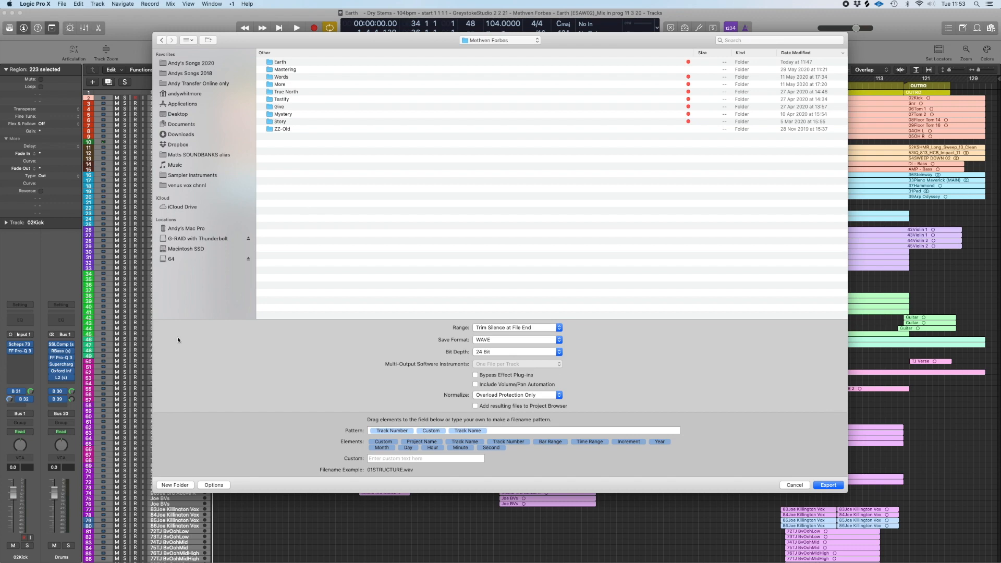
pyautogui.click(174, 484)
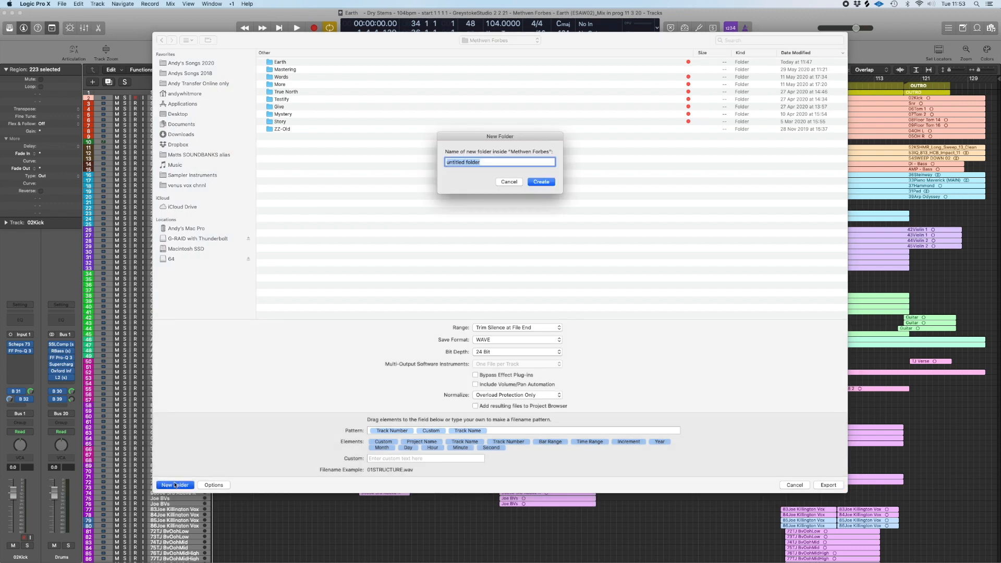
pyautogui.write('Dry Stems')
pyautogui.press('Return')
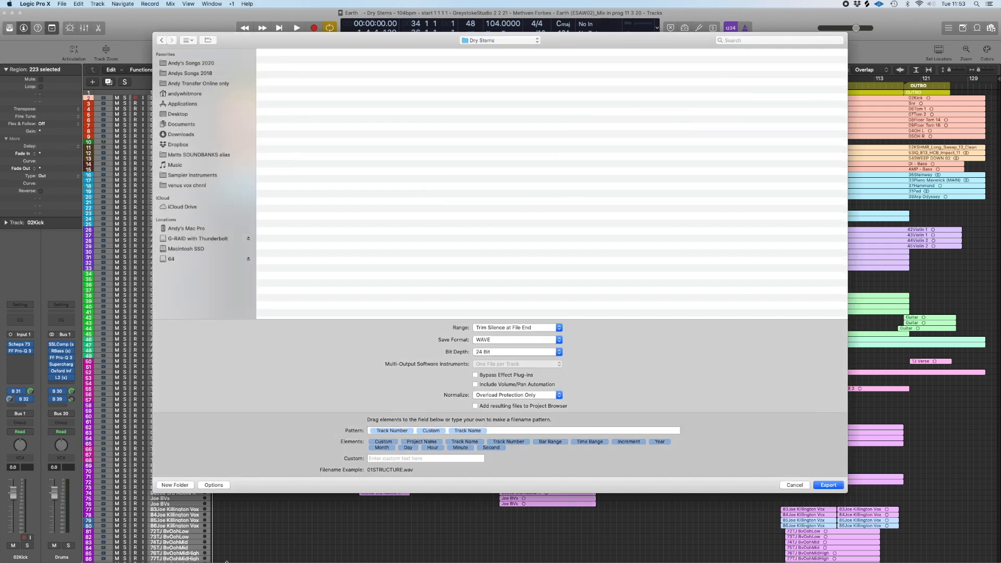
pyautogui.click(175, 485)
pyautogui.write('Earth')
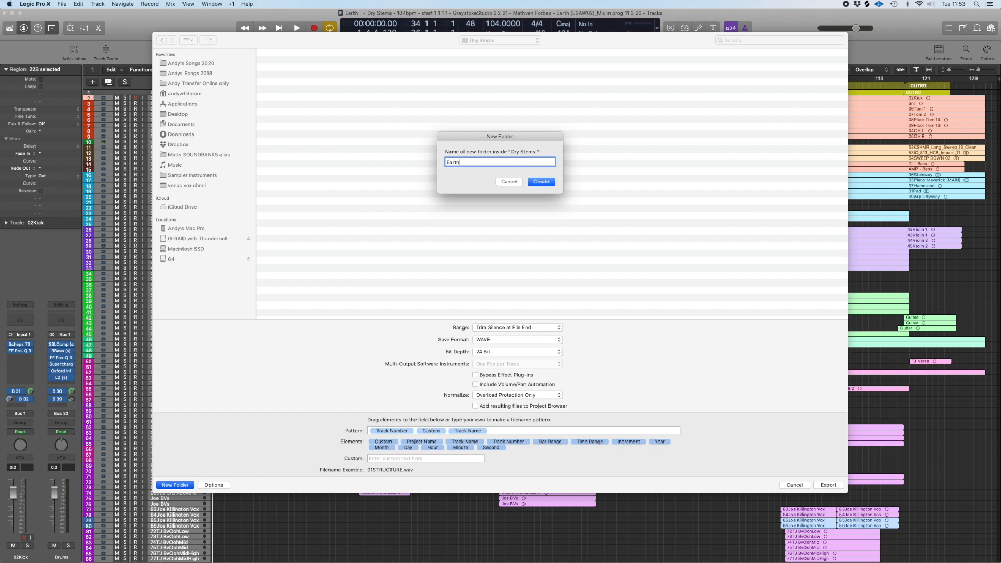
pyautogui.press('Return')
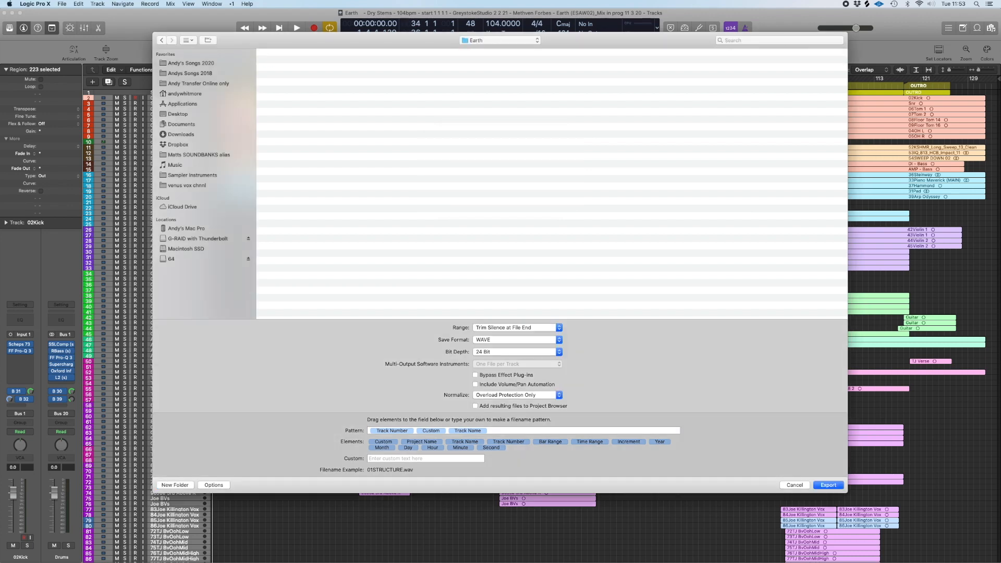
# Limit the export to the cycle range only, bypass effect plug-ins, and export the stems
pyautogui.click(558, 329)
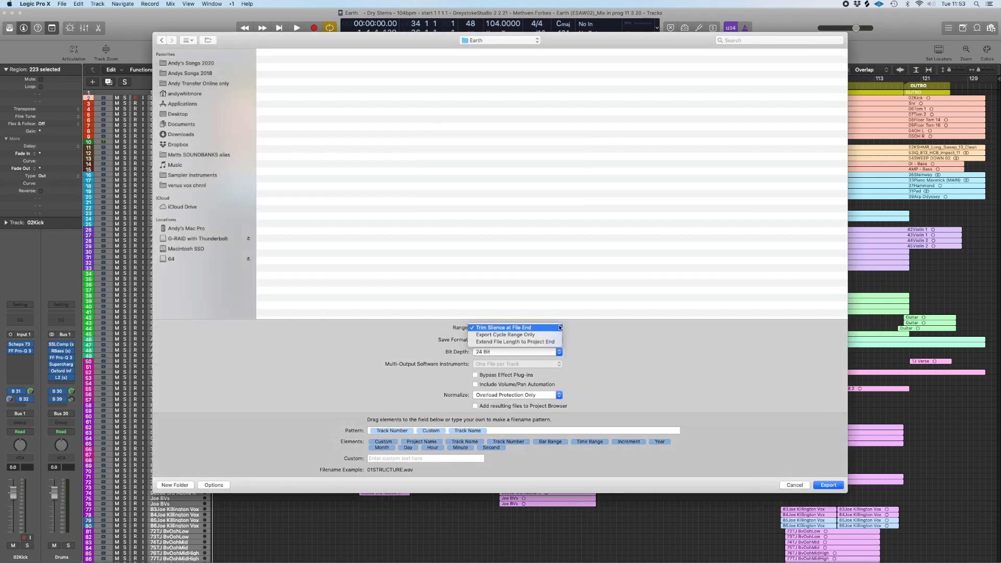
pyautogui.click(540, 335)
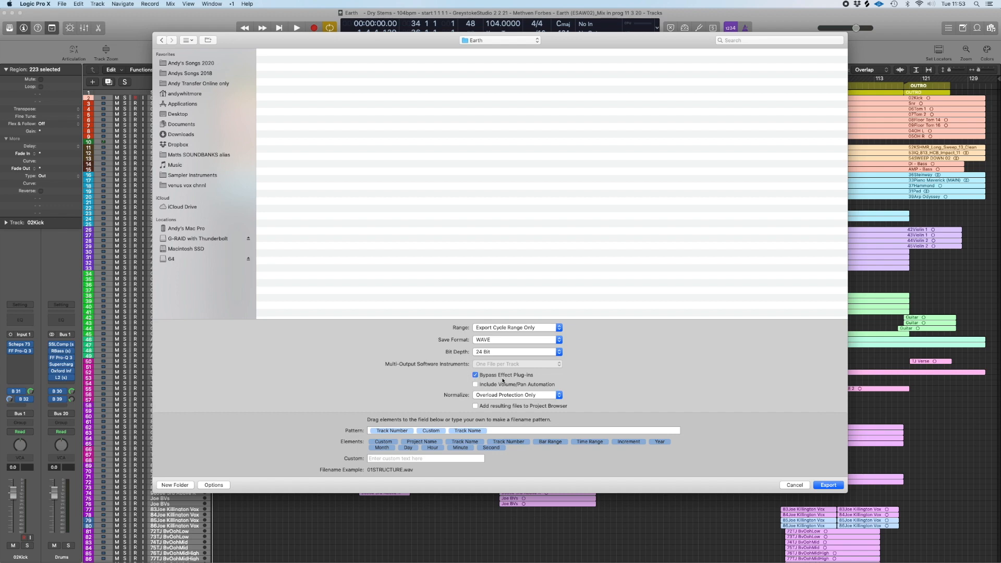
pyautogui.click(556, 395)
pyautogui.click(554, 384)
pyautogui.click(832, 485)
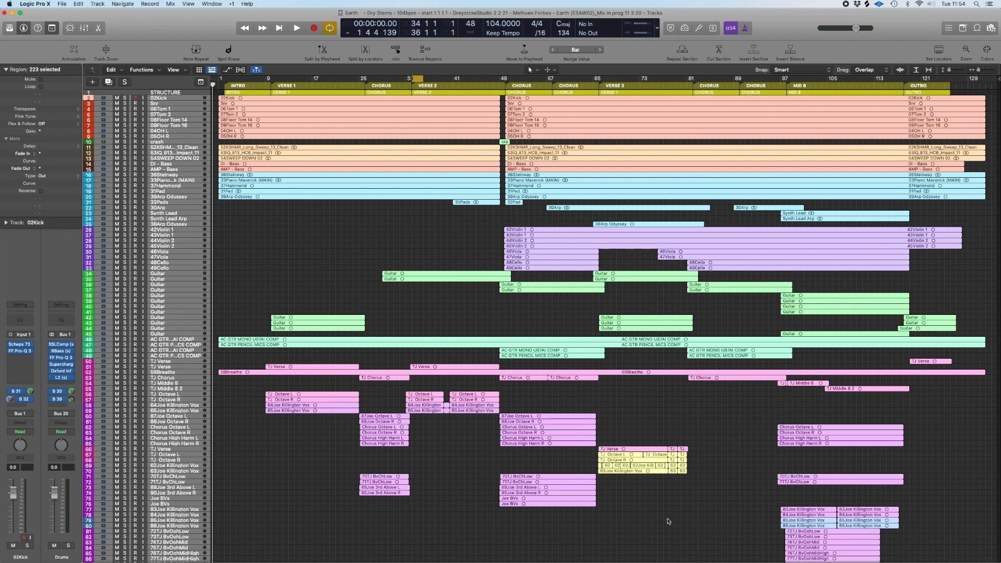
# Close the project and show the contents of Dry Stems > Earth in an enlarged Finder window in column view
pyautogui.click(357, 248)
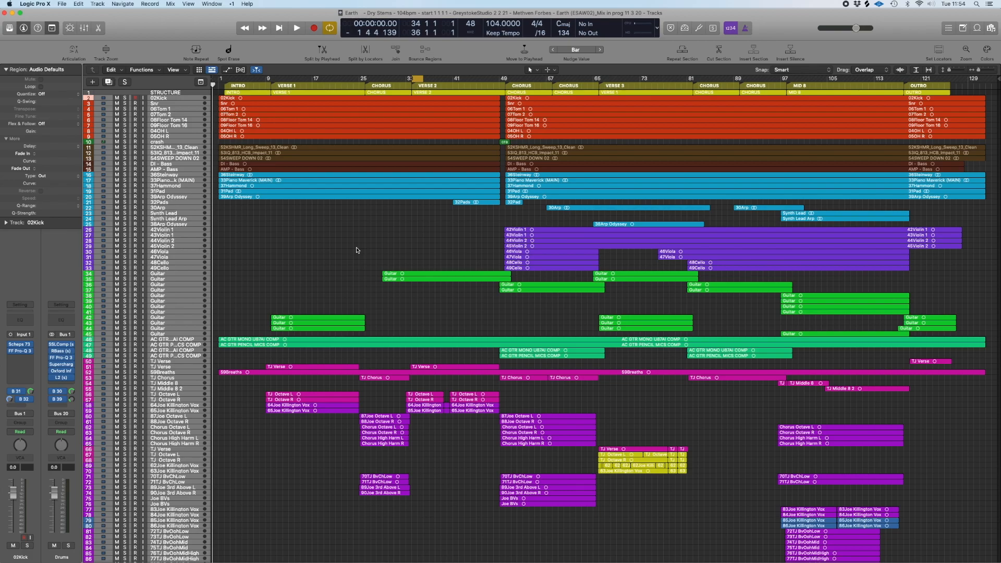
pyautogui.press('super+w')
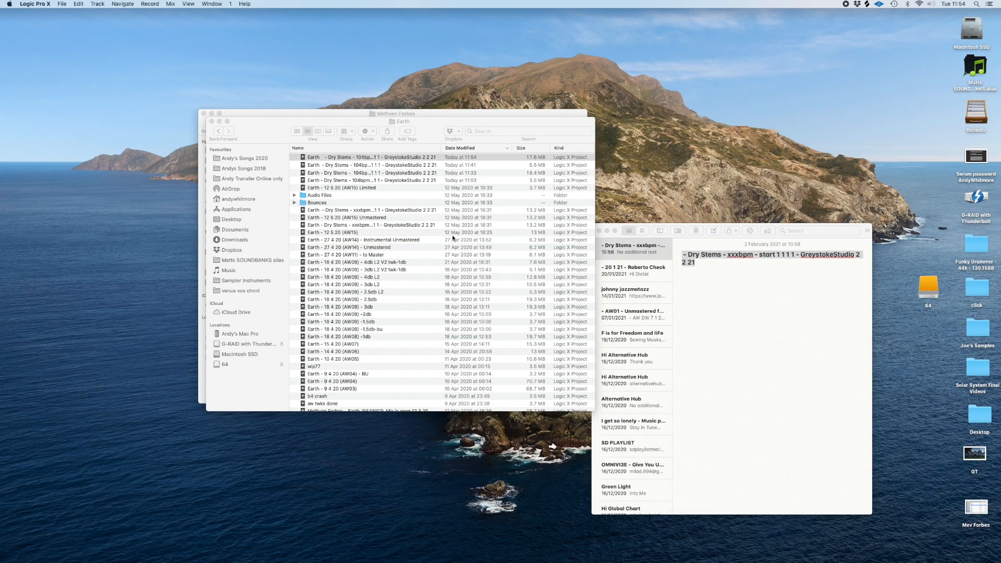
pyautogui.click(317, 130)
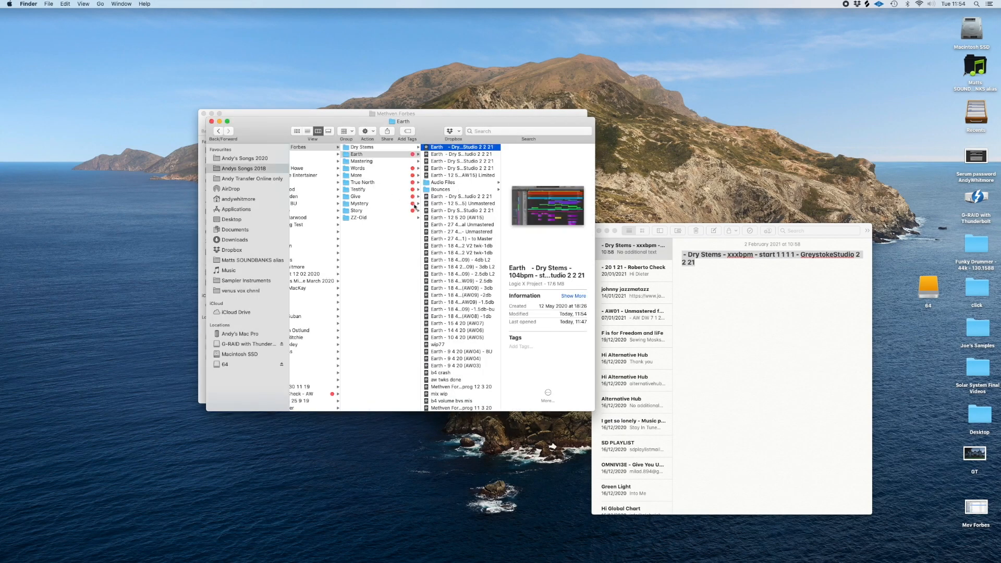
pyautogui.click(367, 148)
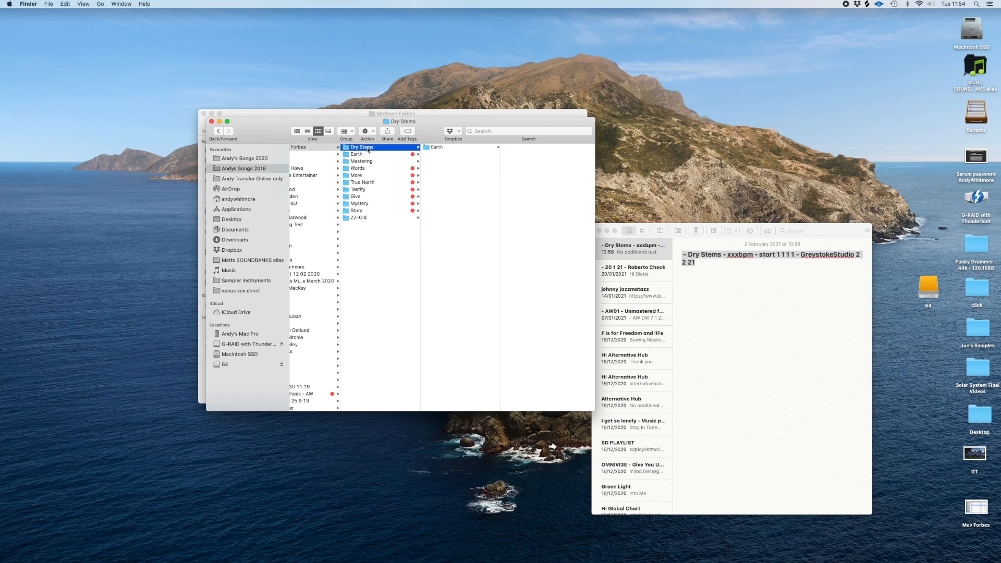
pyautogui.click(458, 148)
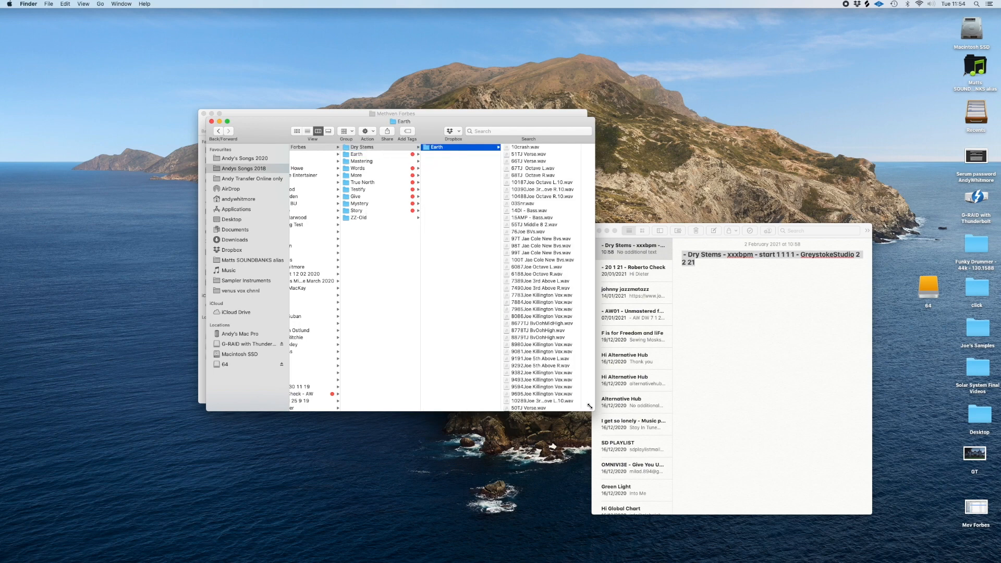
pyautogui.moveTo(594, 410); pyautogui.dragTo(794, 560)
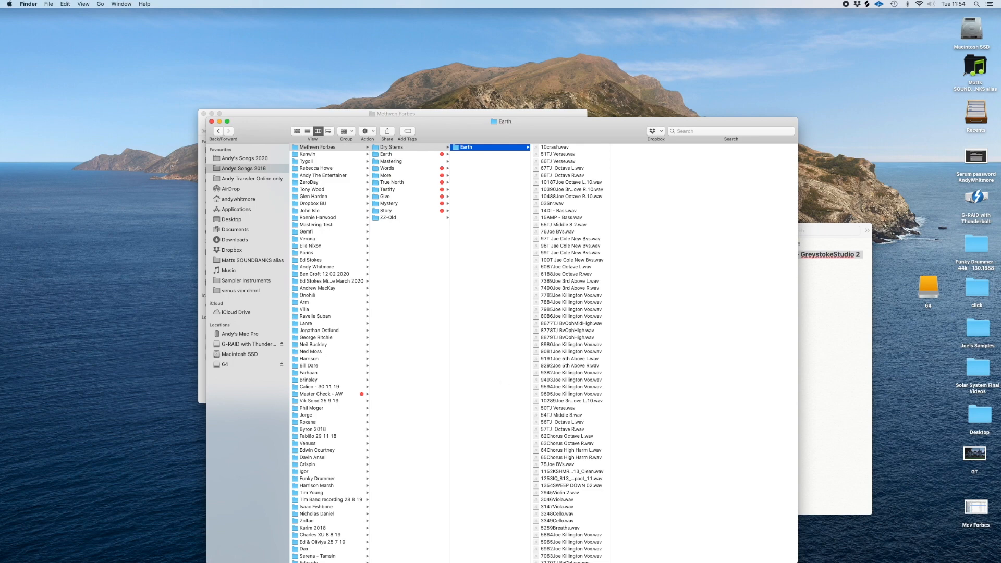
# Switch back to Logic Pro X and create a new project with one audio track and a tempo of 104
pyautogui.press('super+Tab')
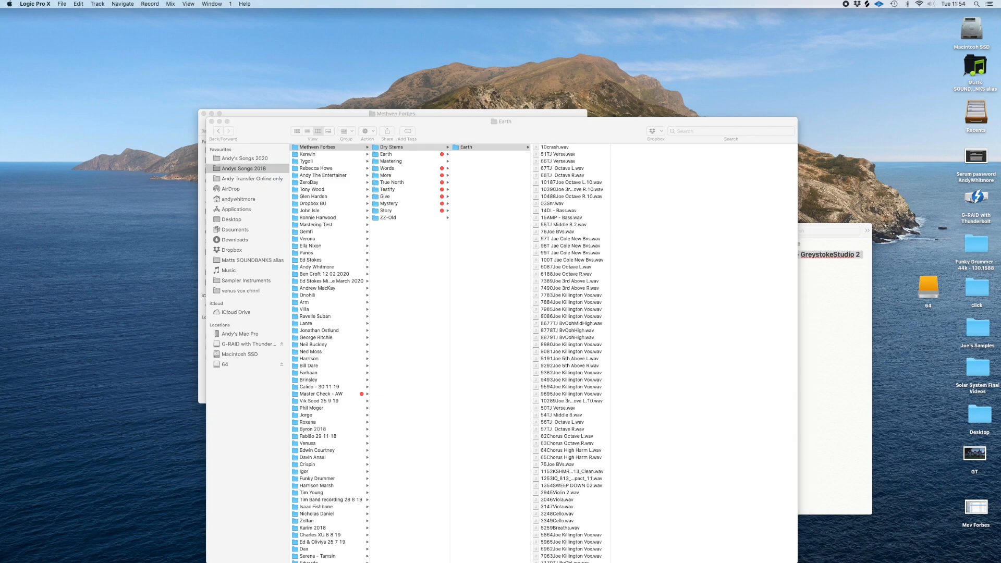
pyautogui.click(62, 4)
pyautogui.click(64, 14)
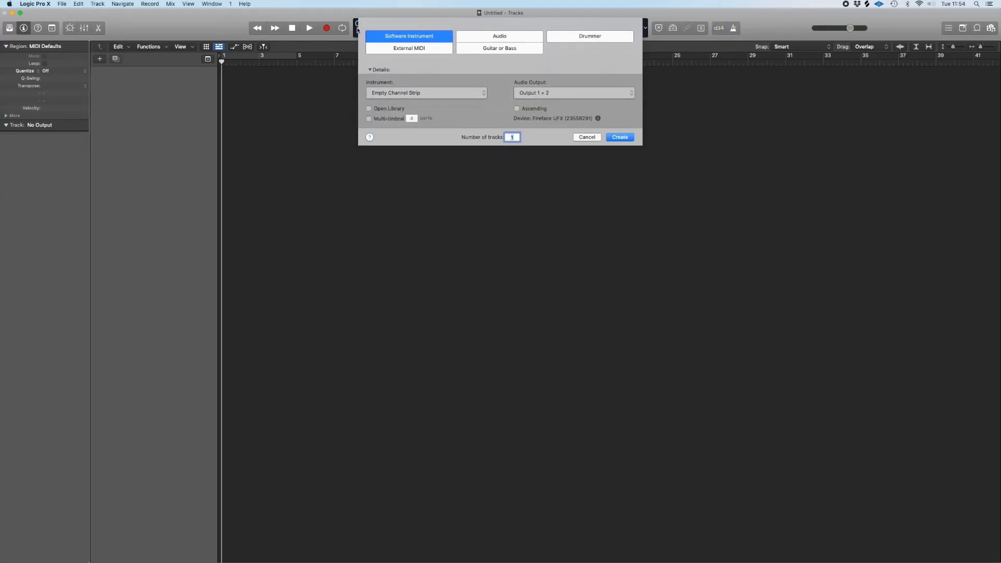
pyautogui.click(501, 36)
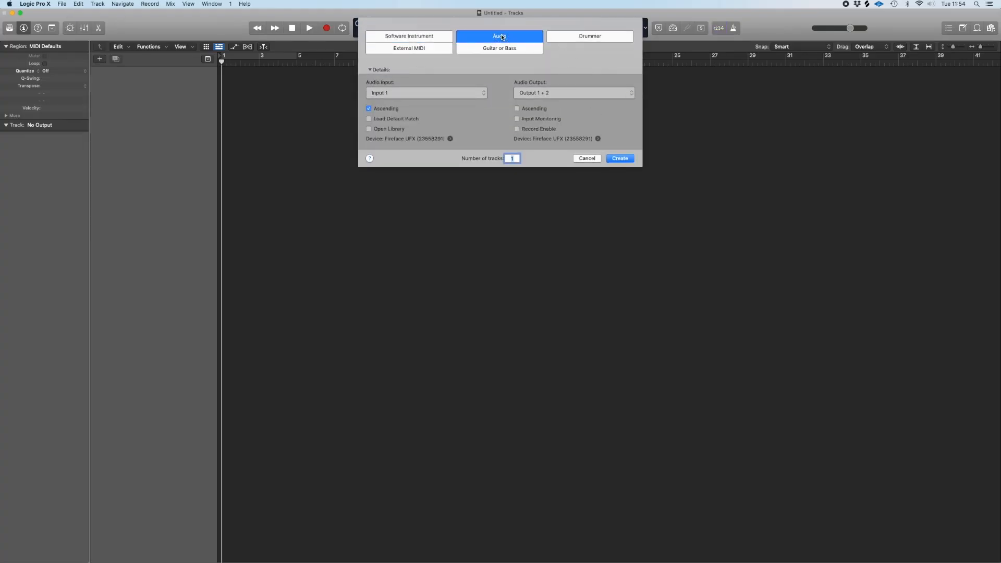
pyautogui.click(626, 163)
pyautogui.doubleClick(508, 23)
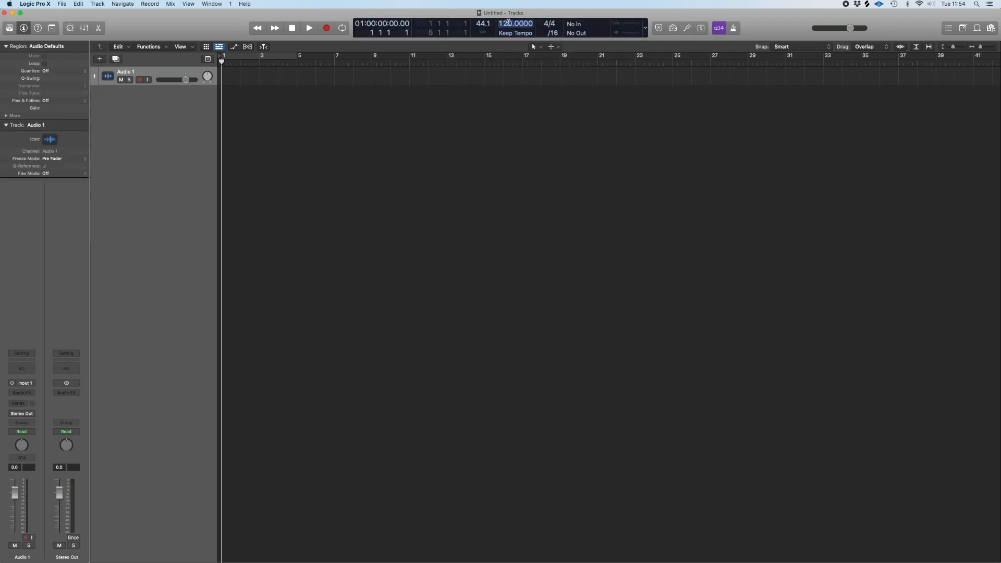
pyautogui.write('104')
pyautogui.press('Return')
# Add all exported stems from the Earth folder to the new project on new tracks, changing the project sample rate to 48 kHz
pyautogui.moveTo(1000, 562); pyautogui.dragTo(437, 560)
pyautogui.click(469, 147)
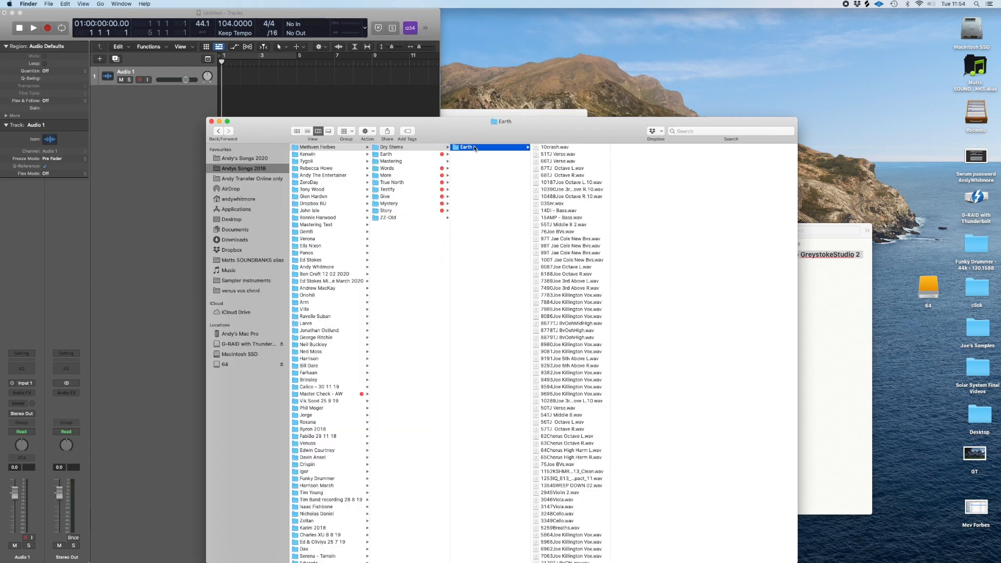
pyautogui.click(560, 162)
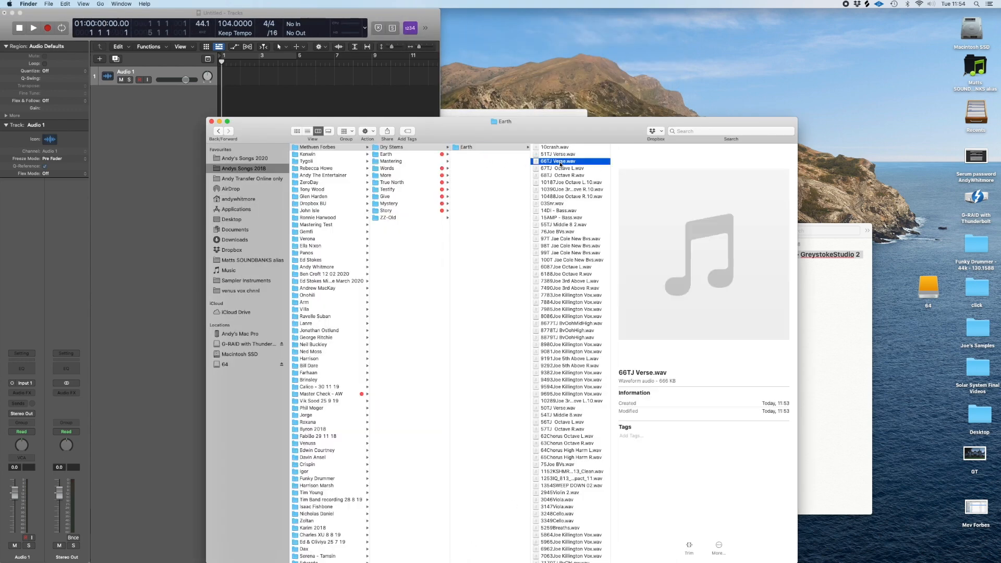
pyautogui.press('super+a')
pyautogui.scroll(-10, 559, 164)
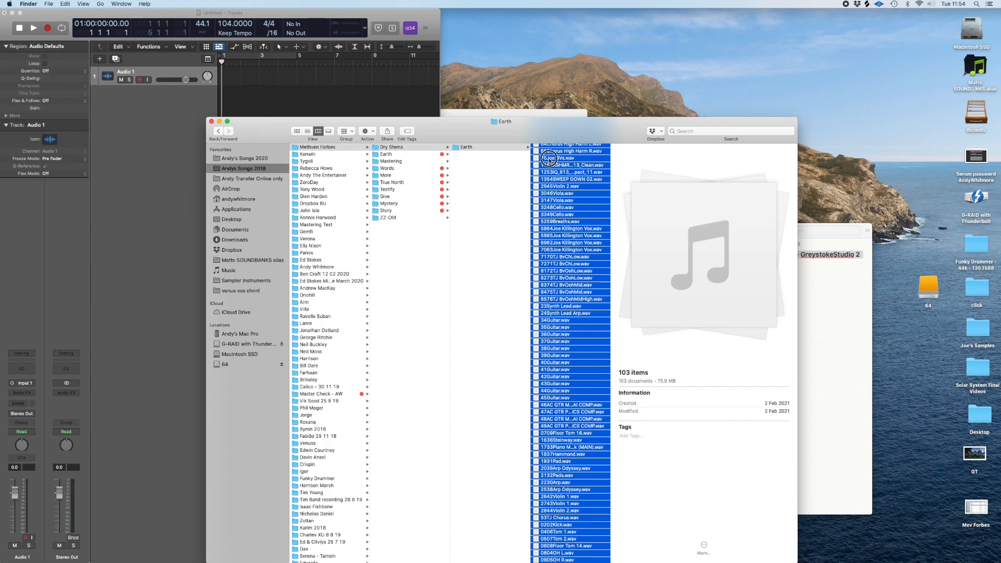
pyautogui.moveTo(548, 158); pyautogui.dragTo(288, 101)
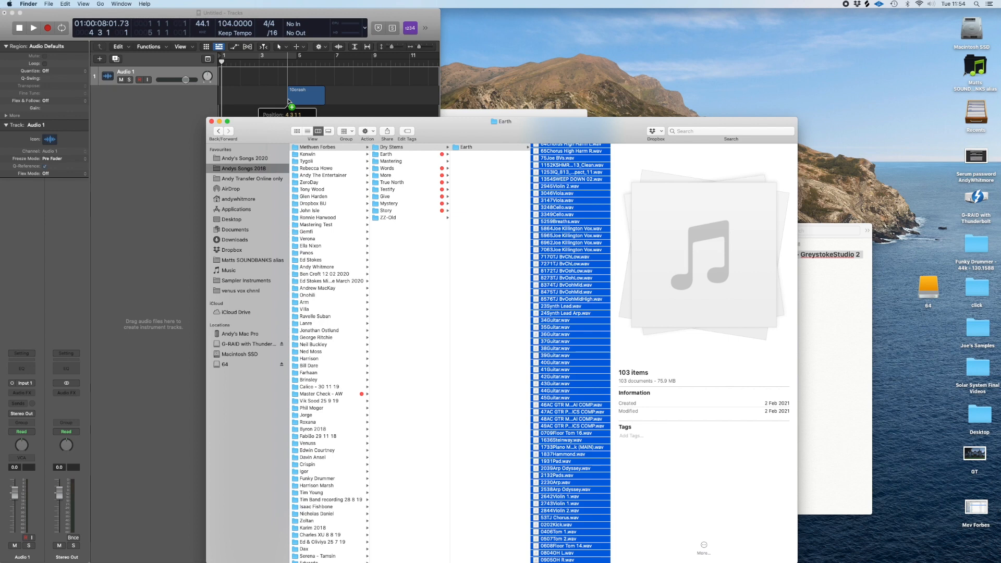
pyautogui.moveTo(289, 101); pyautogui.dragTo(288, 101)
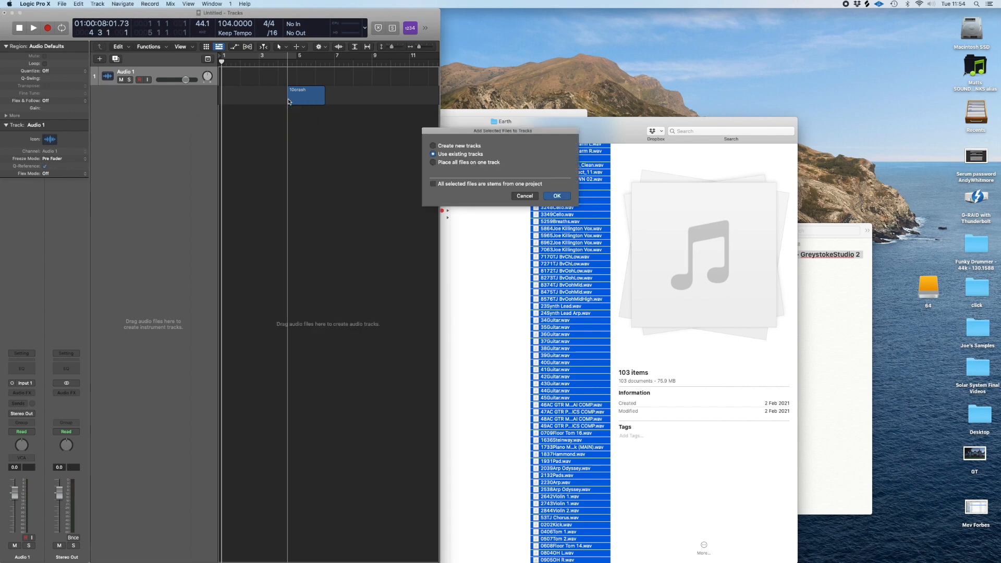
pyautogui.click(433, 146)
pyautogui.click(557, 196)
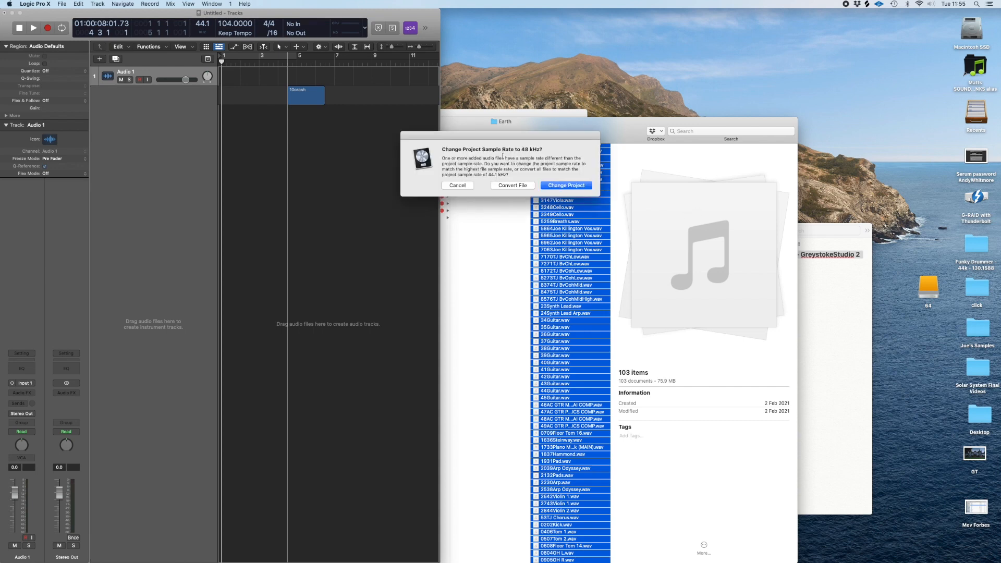
pyautogui.click(568, 186)
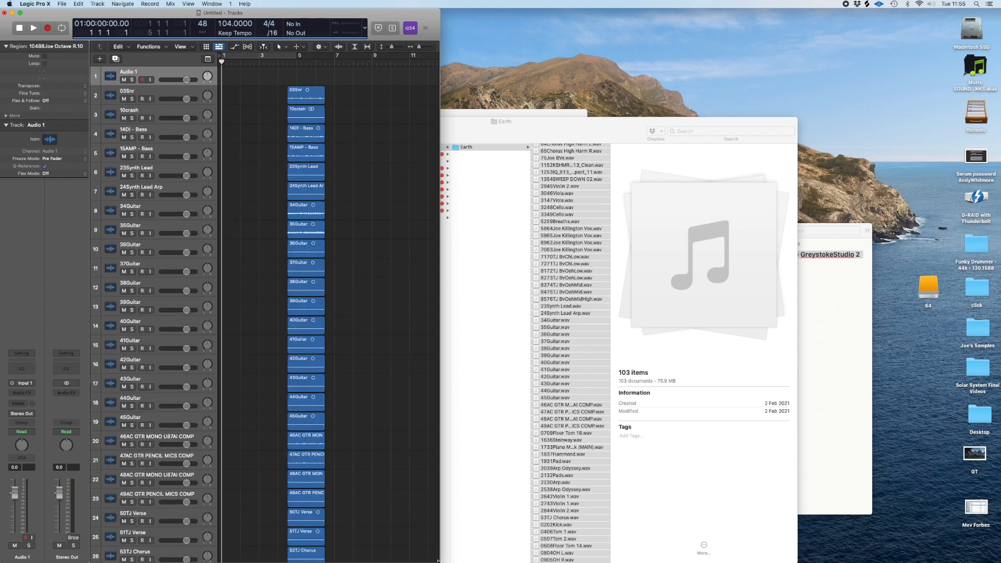
# Enlarge the project window, fit the imported regions to the view, and turn on waveform zoom
pyautogui.moveTo(438, 560); pyautogui.dragTo(1000, 562)
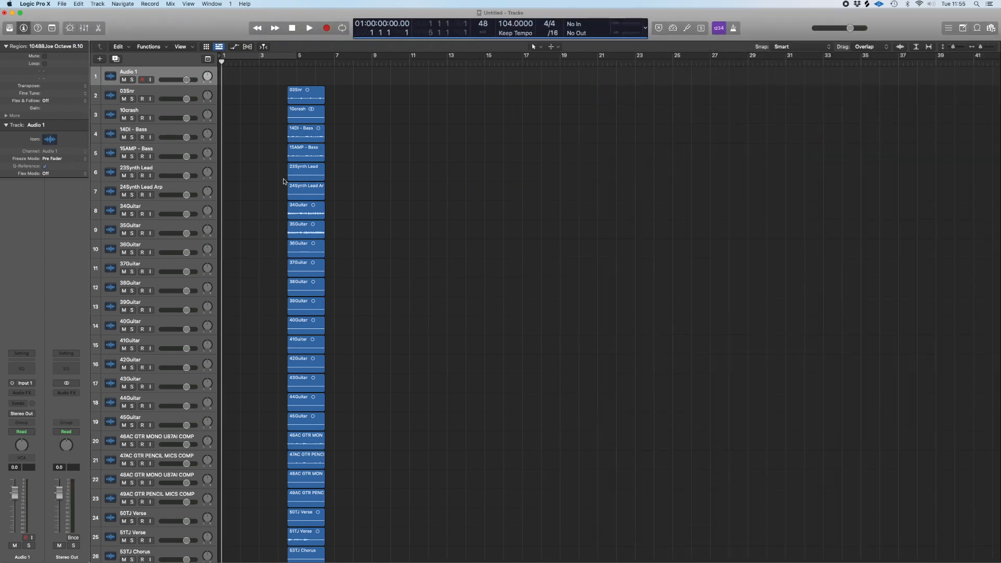
pyautogui.moveTo(281, 82); pyautogui.dragTo(337, 560)
pyautogui.press('z')
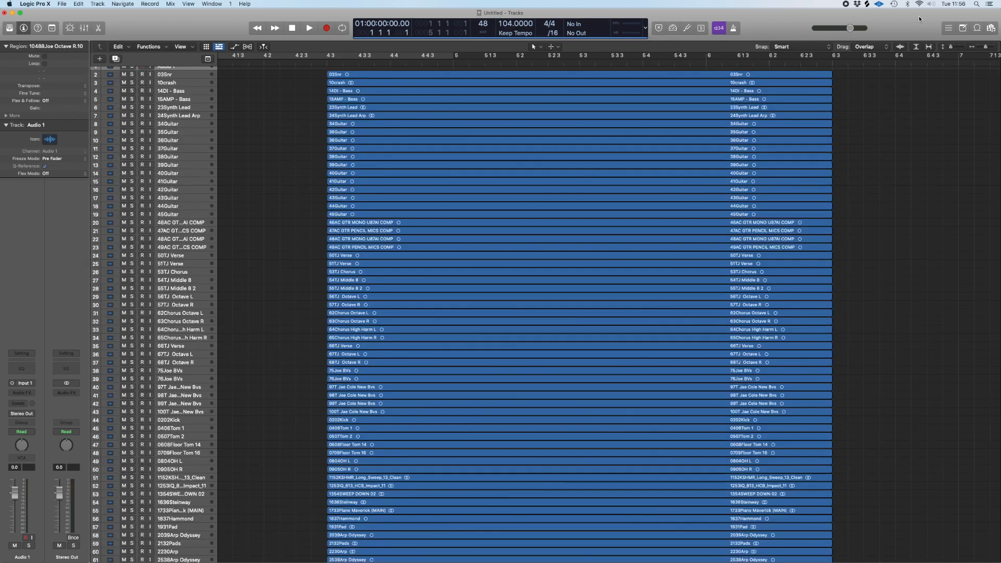
pyautogui.click(900, 48)
pyautogui.moveTo(333, 162); pyautogui.dragTo(914, 48)
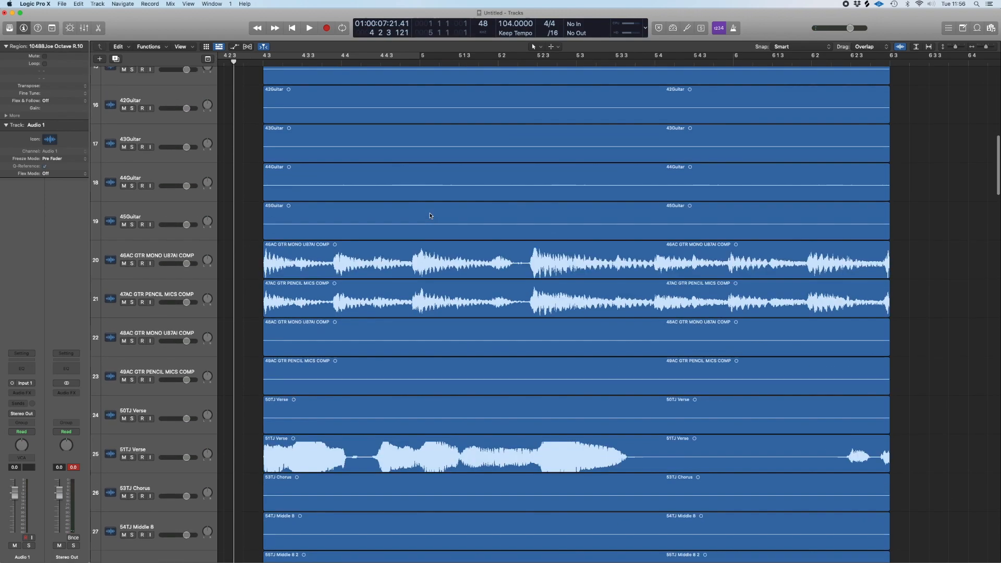
# Examine the names and waveforms of the imported stems through the whole track list at a reduced track height
pyautogui.scroll(-5, 431, 215)
pyautogui.press('super+Up')
pyautogui.press('super+Up')
pyautogui.press('super+Up')
pyautogui.press('super+Up')
pyautogui.press('super+Up')
pyautogui.press('super+Up')
pyautogui.press('super+Up')
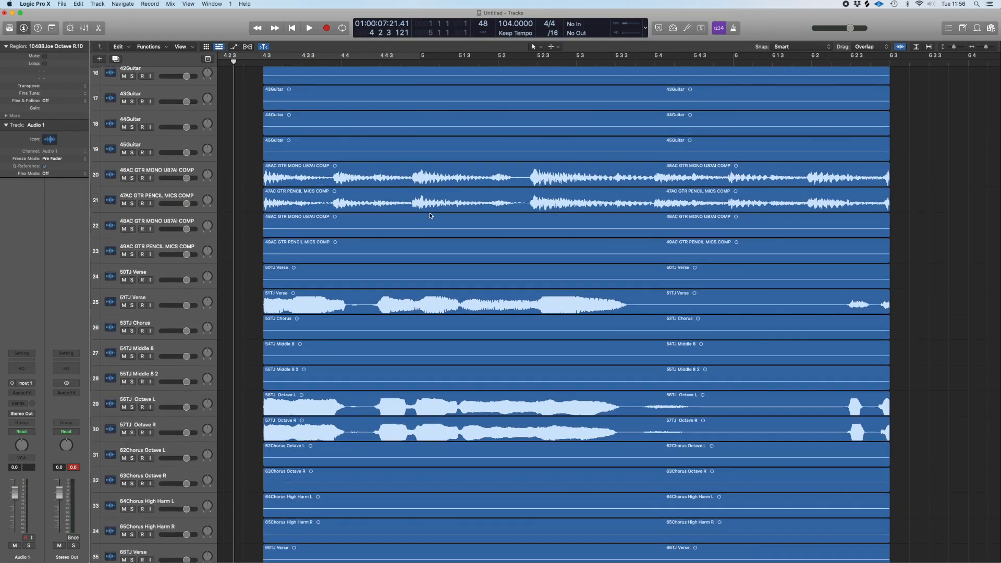
pyautogui.scroll(-10, 614, 399)
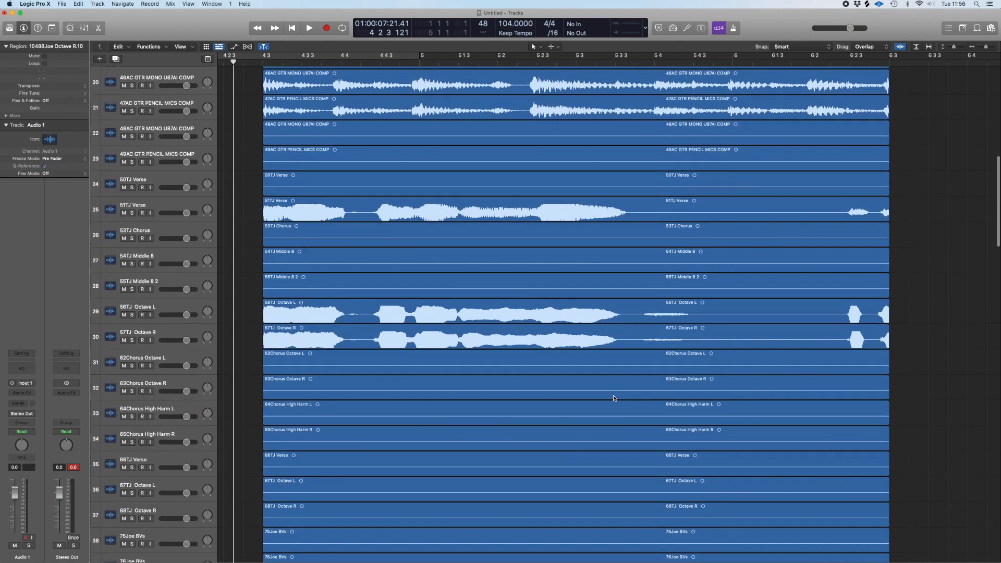
pyautogui.scroll(-5, 614, 398)
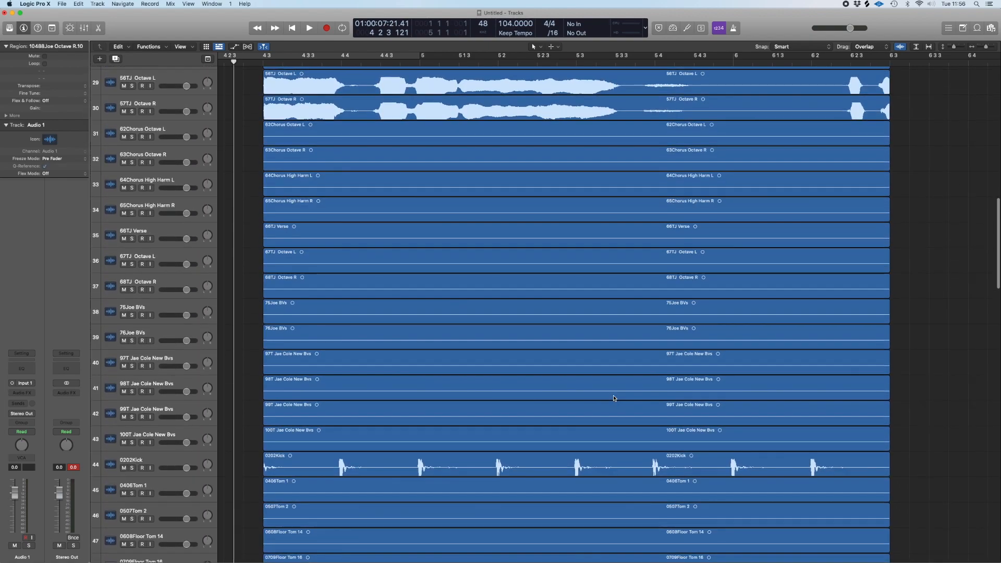
pyautogui.scroll(-9, 613, 398)
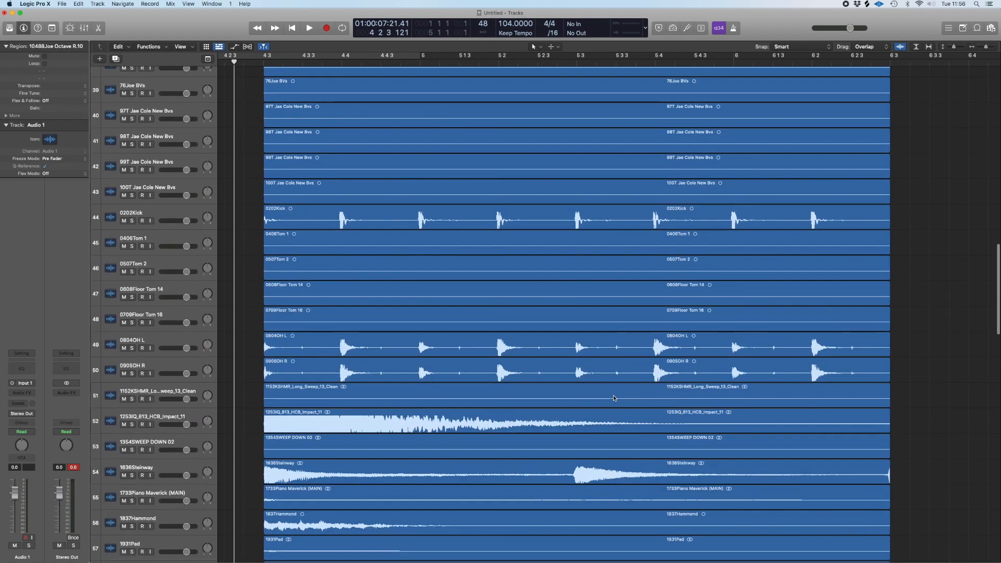
pyautogui.scroll(-20, 613, 398)
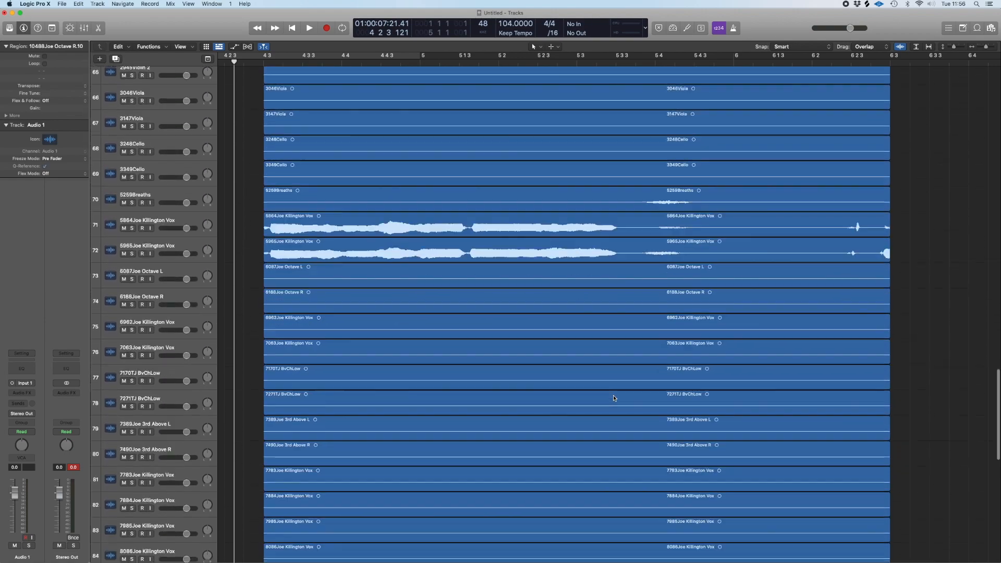
pyautogui.scroll(-9, 613, 399)
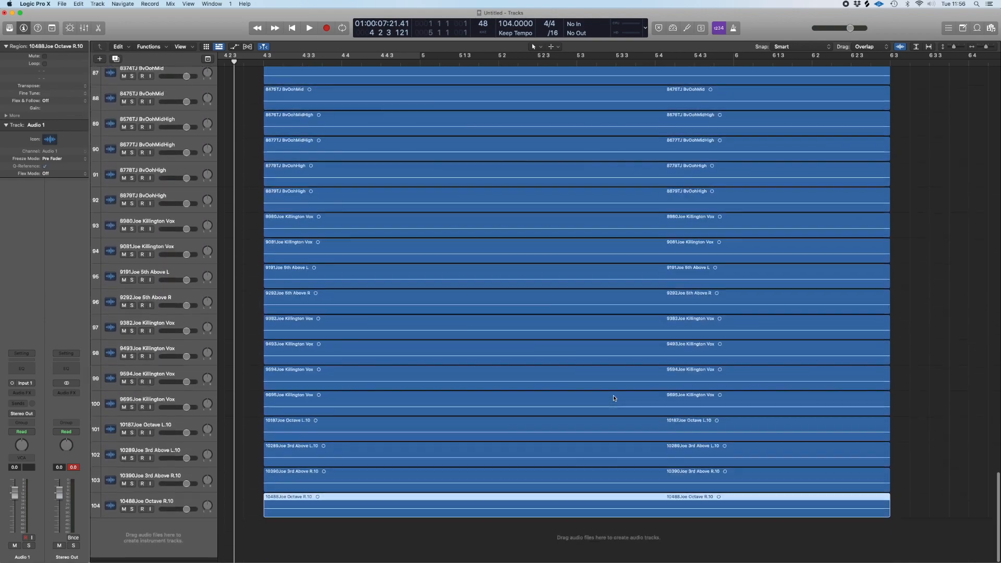
pyautogui.scroll(20, 613, 398)
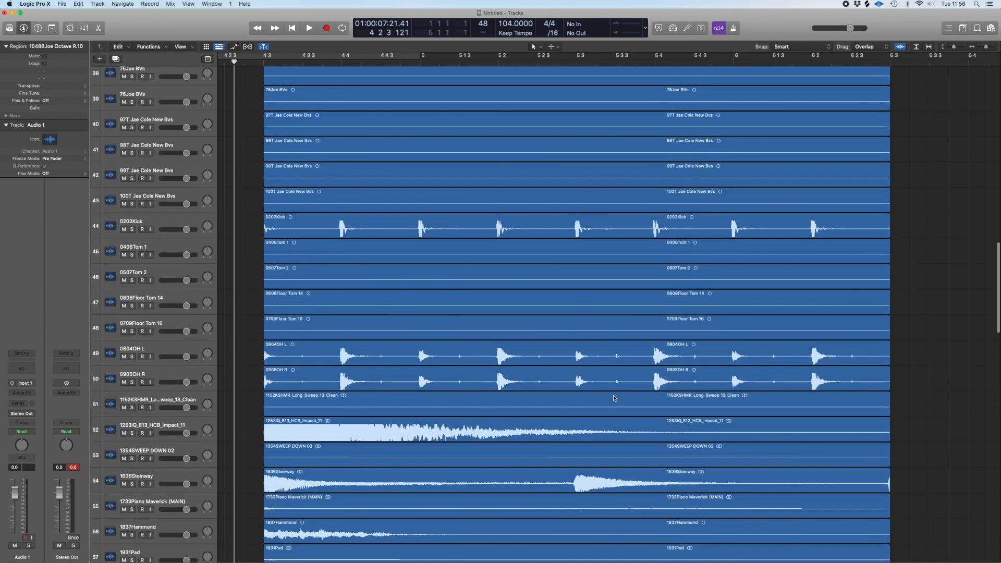
pyautogui.scroll(18, 613, 399)
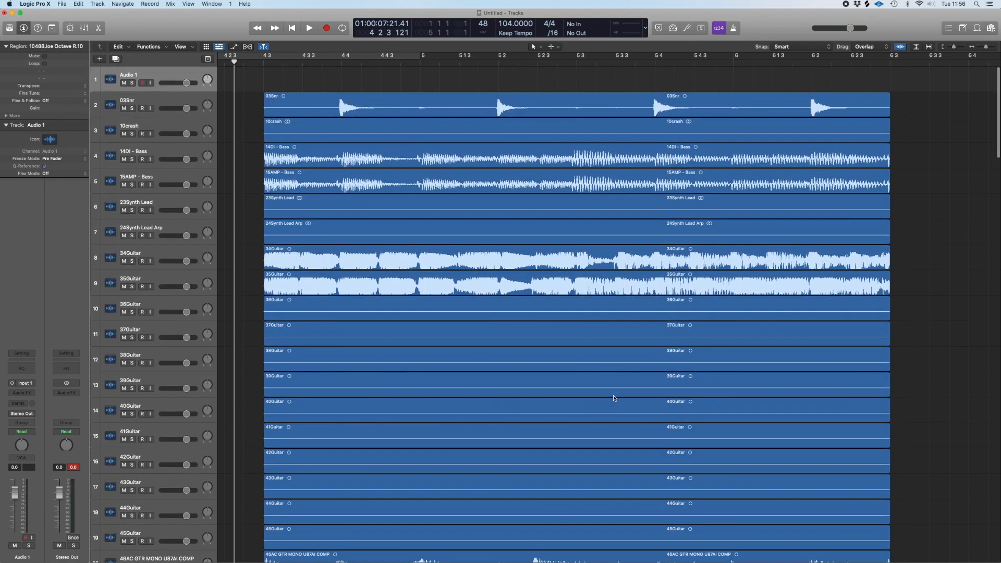